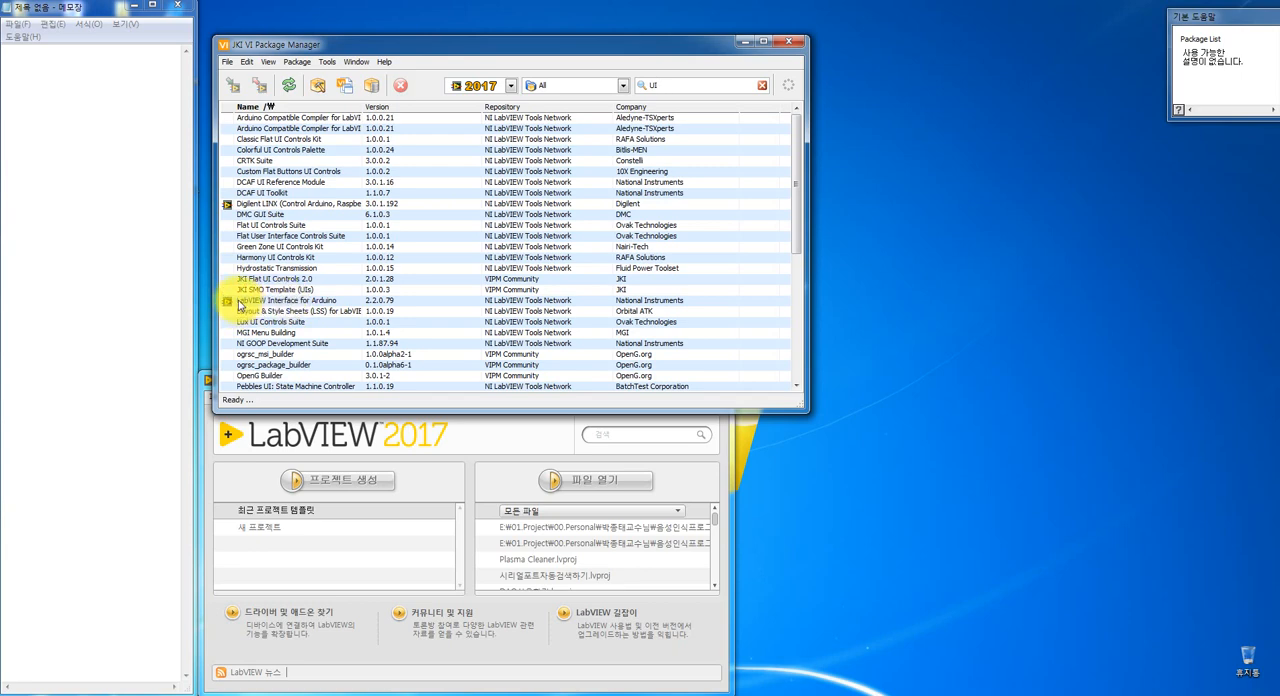
- Find the UI Control Suite: Metallic Theme package in the list and open its package information
scroll(313, 298, "down", 6)
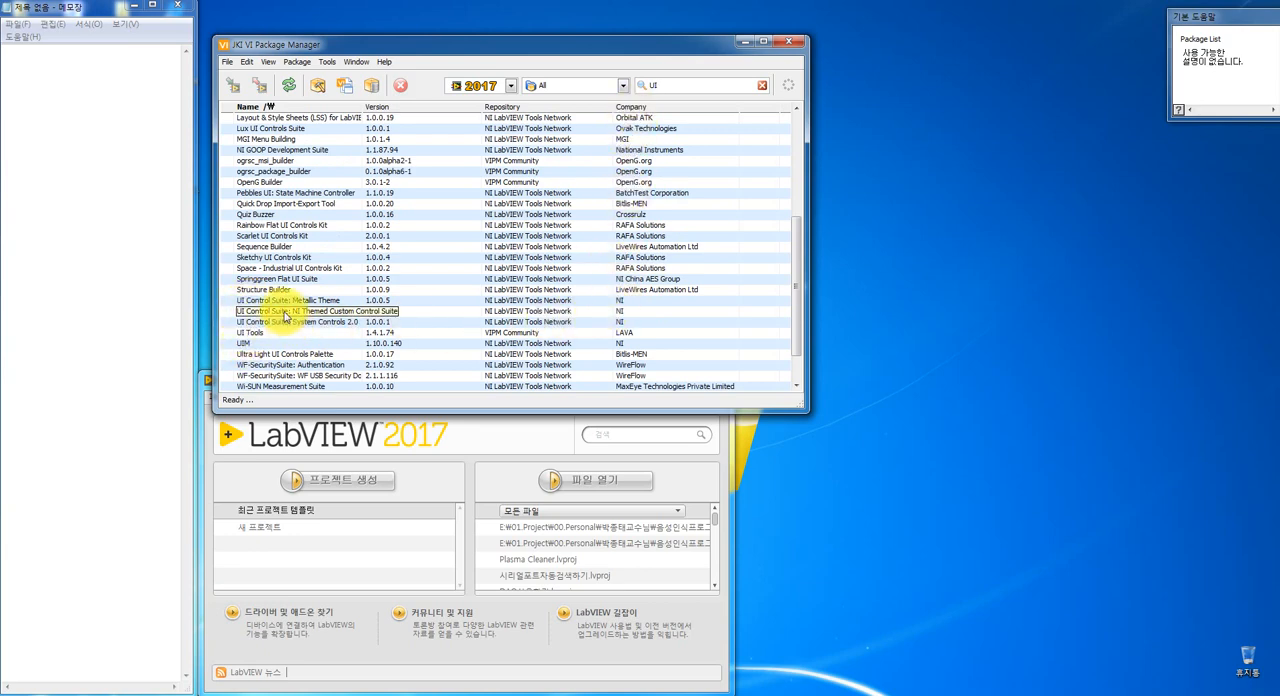
left_click(620, 302)
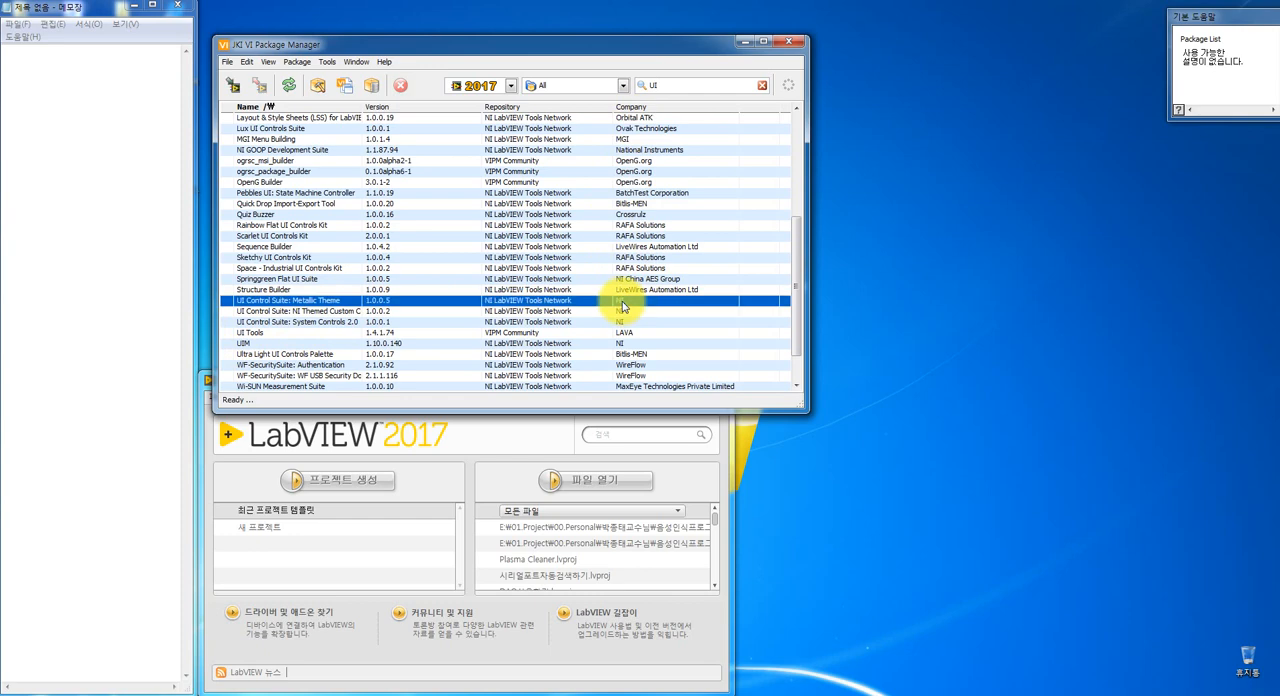
left_click(255, 312)
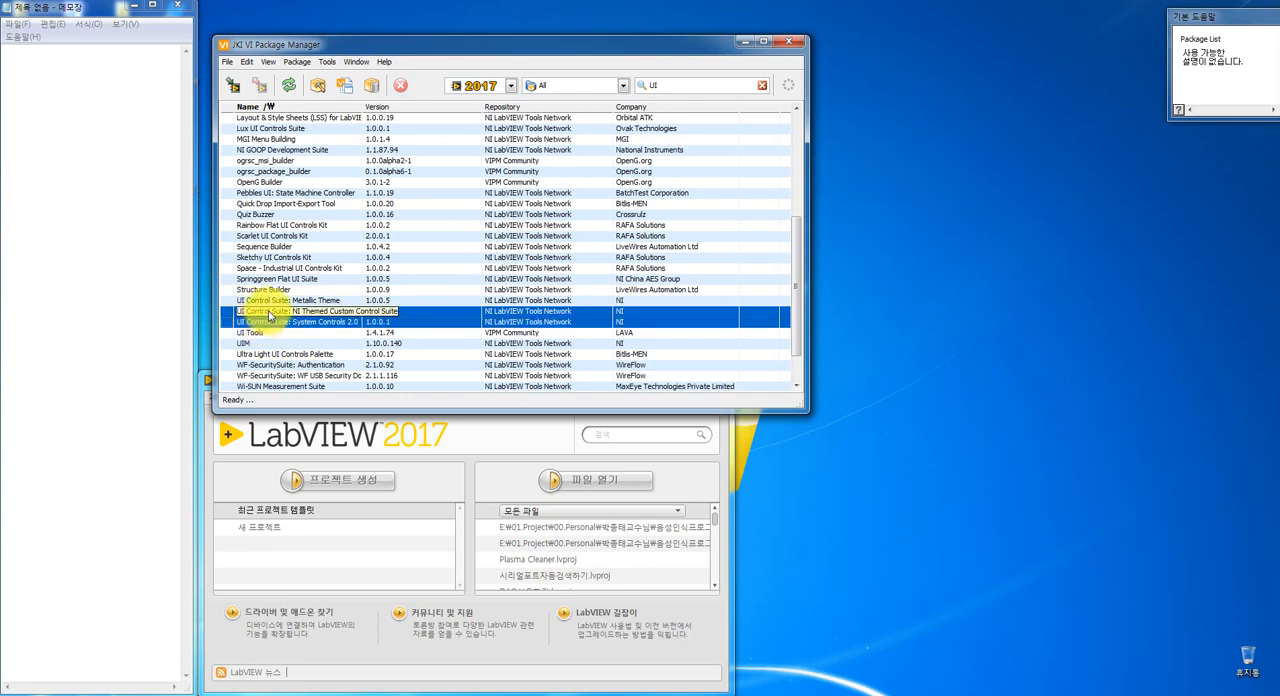
left_click(258, 300)
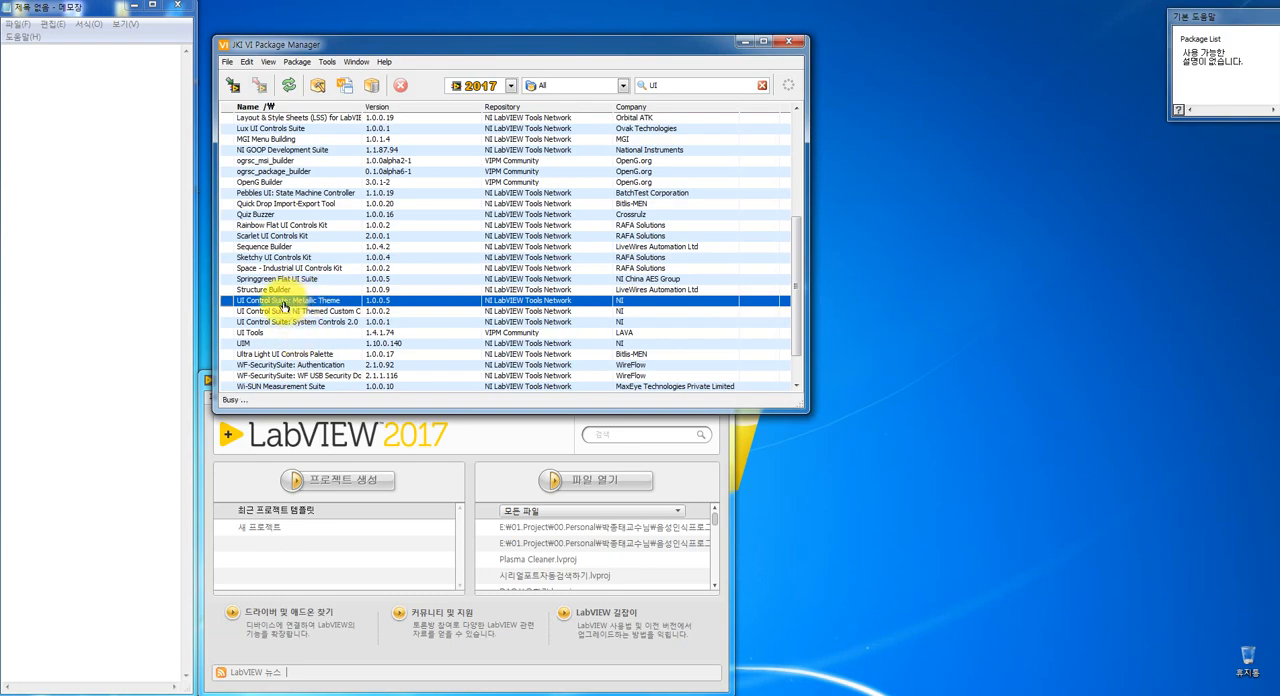
double_click(284, 306)
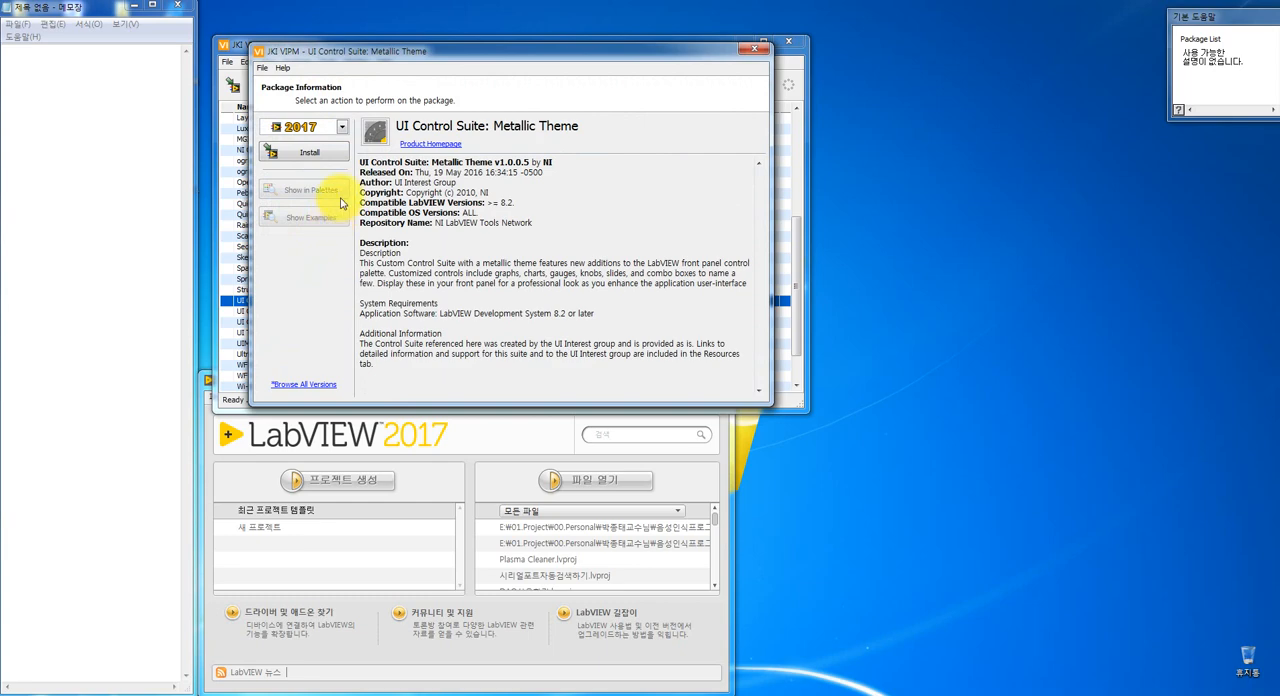
- Install the UI Control Suite: Metallic Theme package for LabVIEW 2017 and finish the installation
left_click_drag(337, 51, 202, 113)
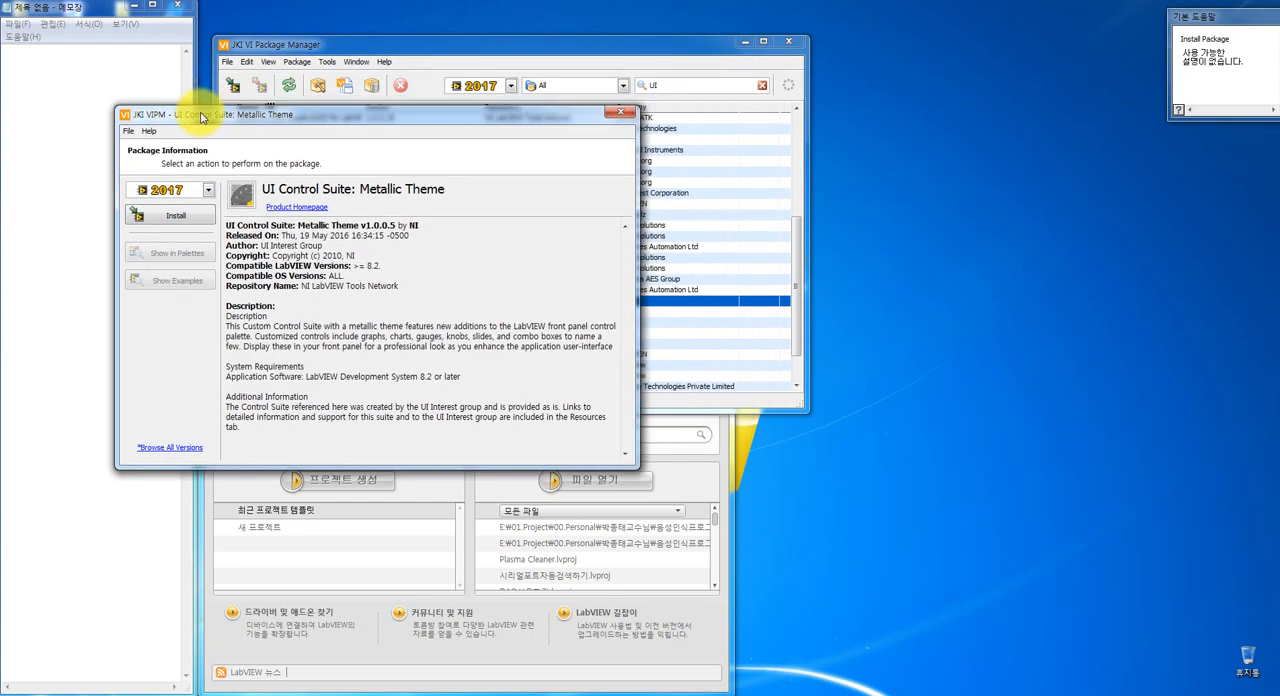
left_click(183, 224)
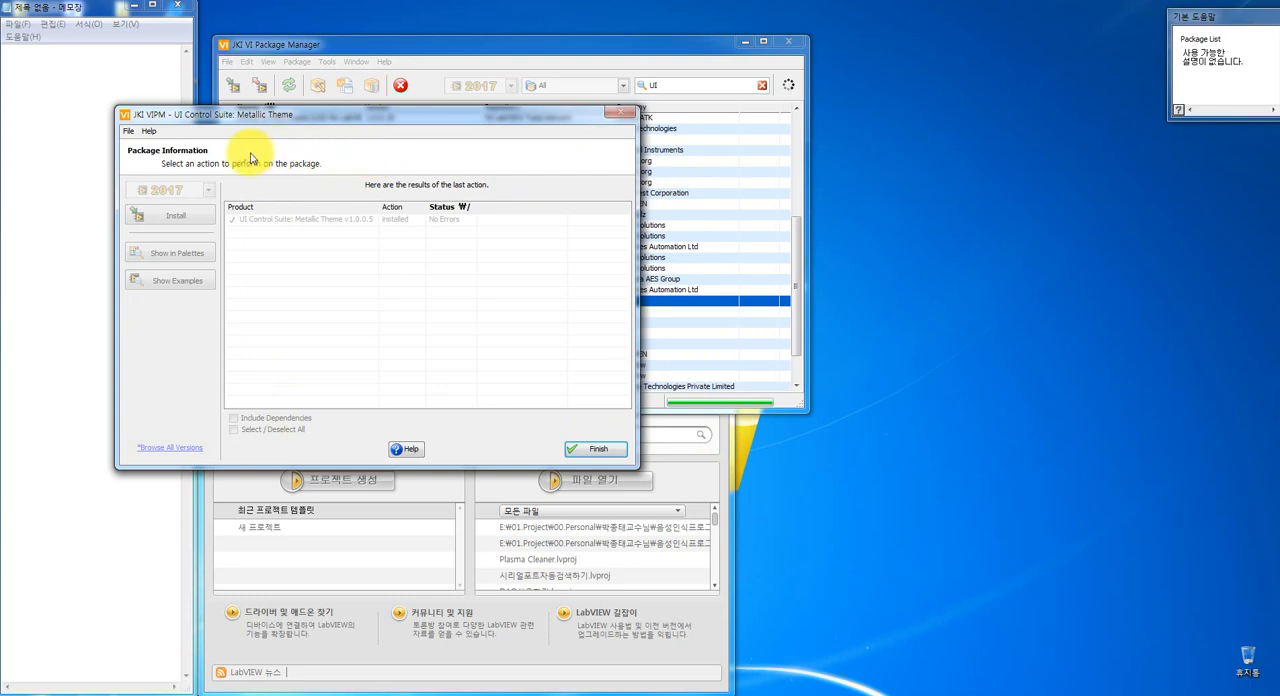
left_click(595, 450)
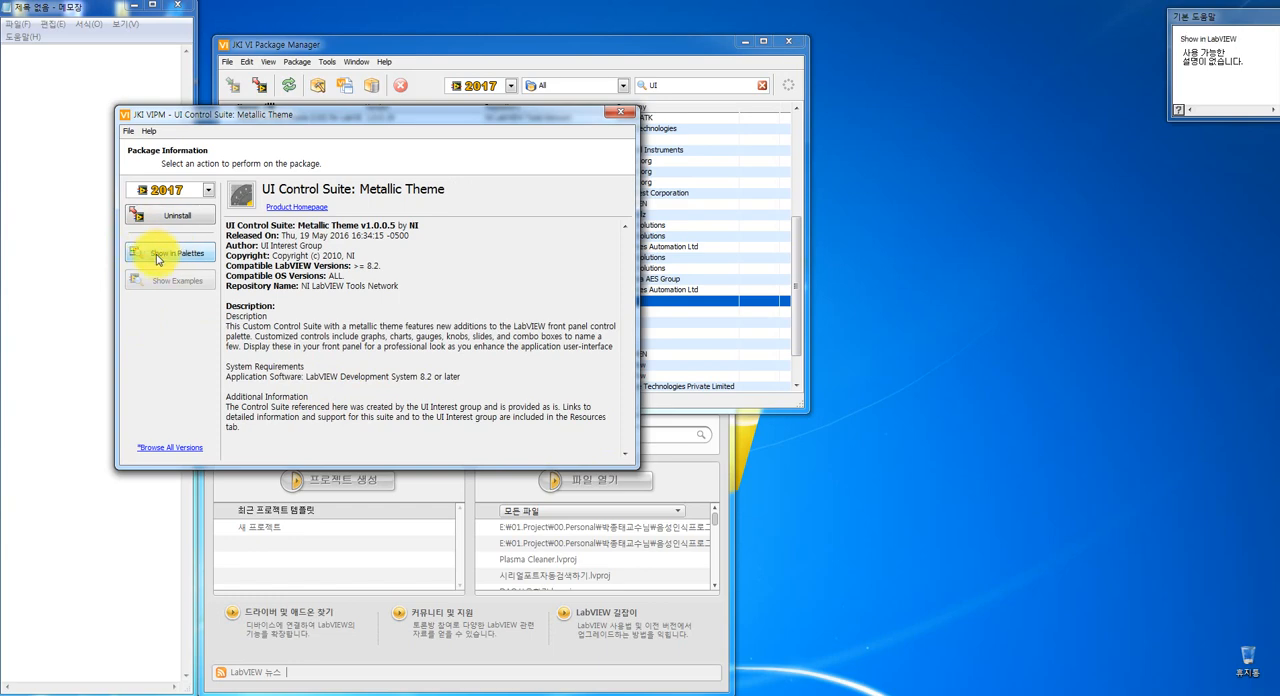
- Show the installed package's palette in LabVIEW and move the palette window mostly clear of the blank front panel
left_click(160, 255)
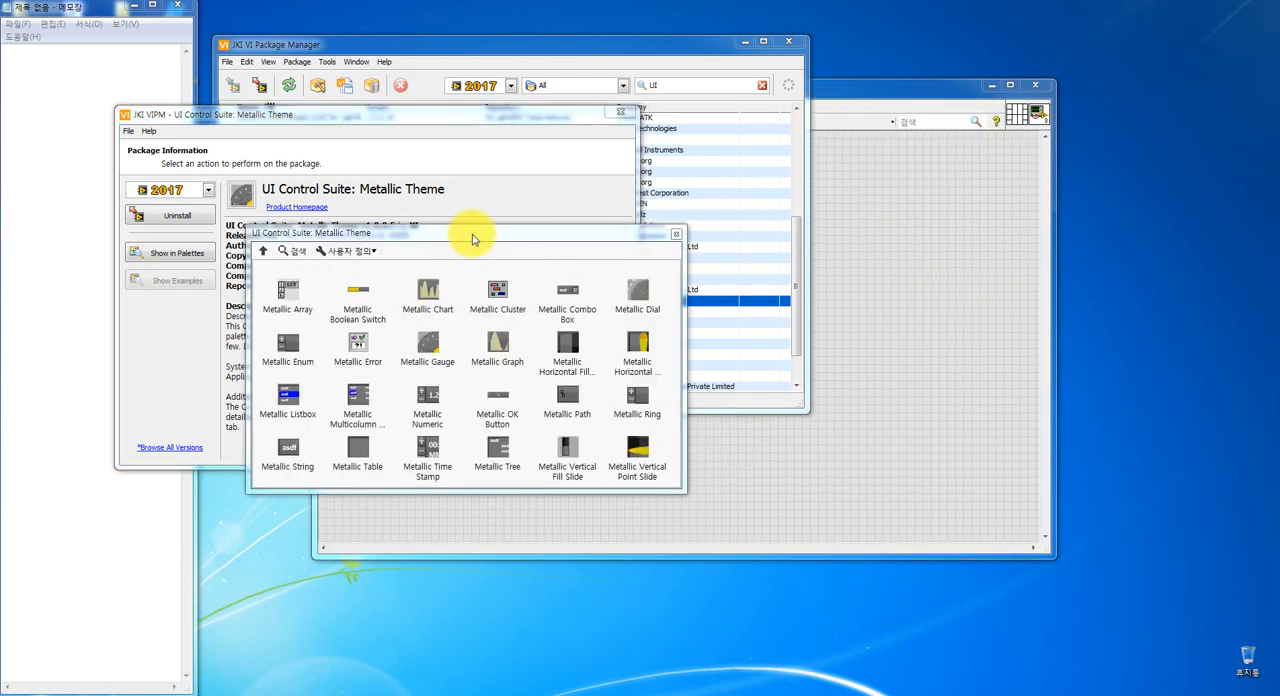
left_click_drag(474, 240, 522, 350)
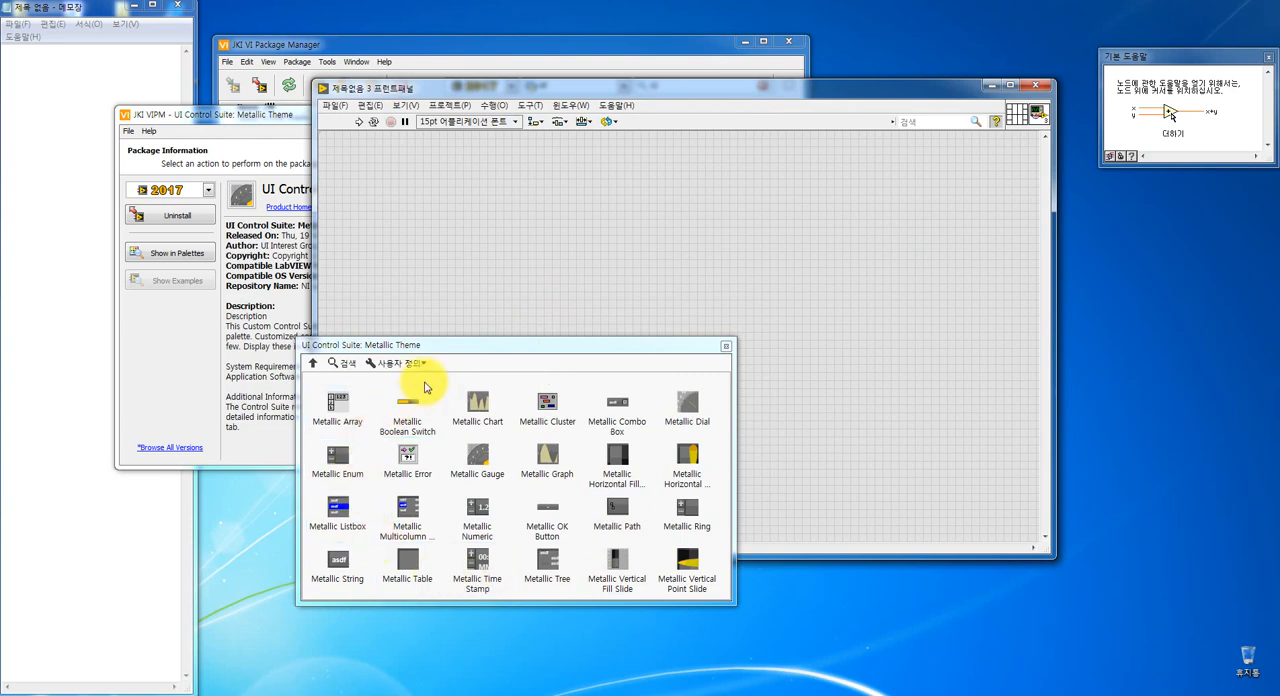
left_click_drag(457, 347, 208, 386)
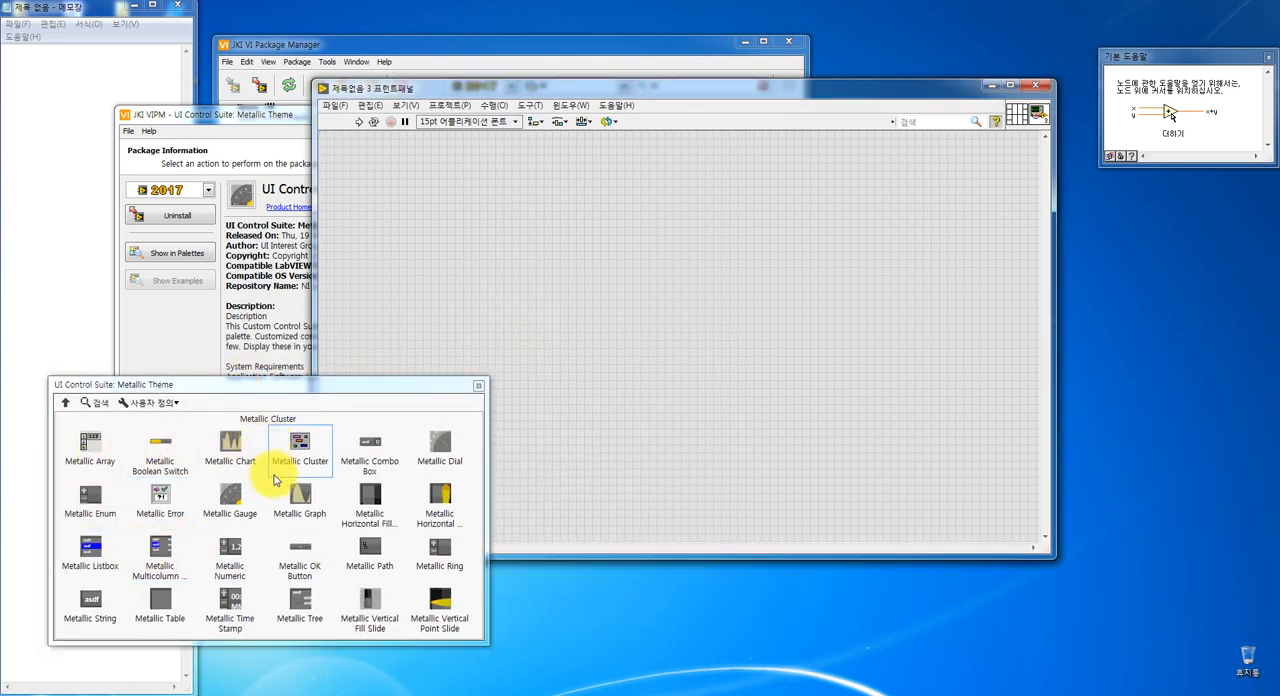
left_click_drag(314, 390, 303, 409)
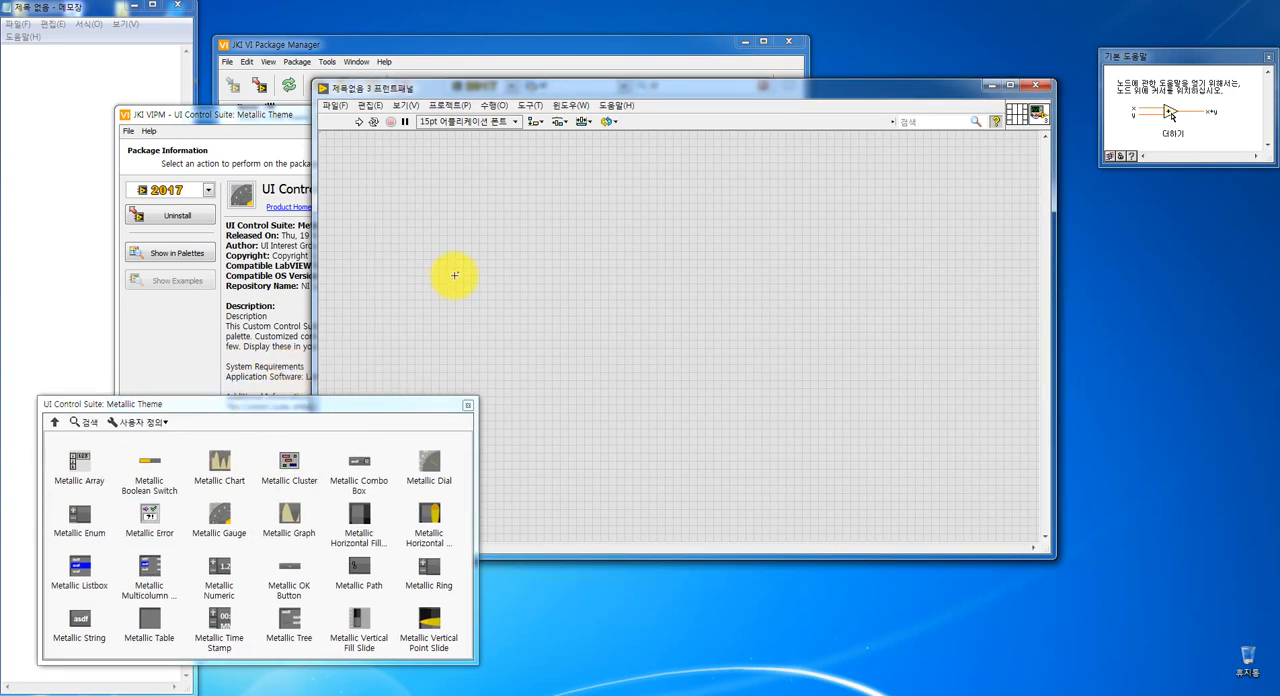
- Show the full Controls palette (컨트롤) with 일반 collapsed and all hidden categories listed, and check the 애드온 category
left_click(405, 108)
left_click(406, 120)
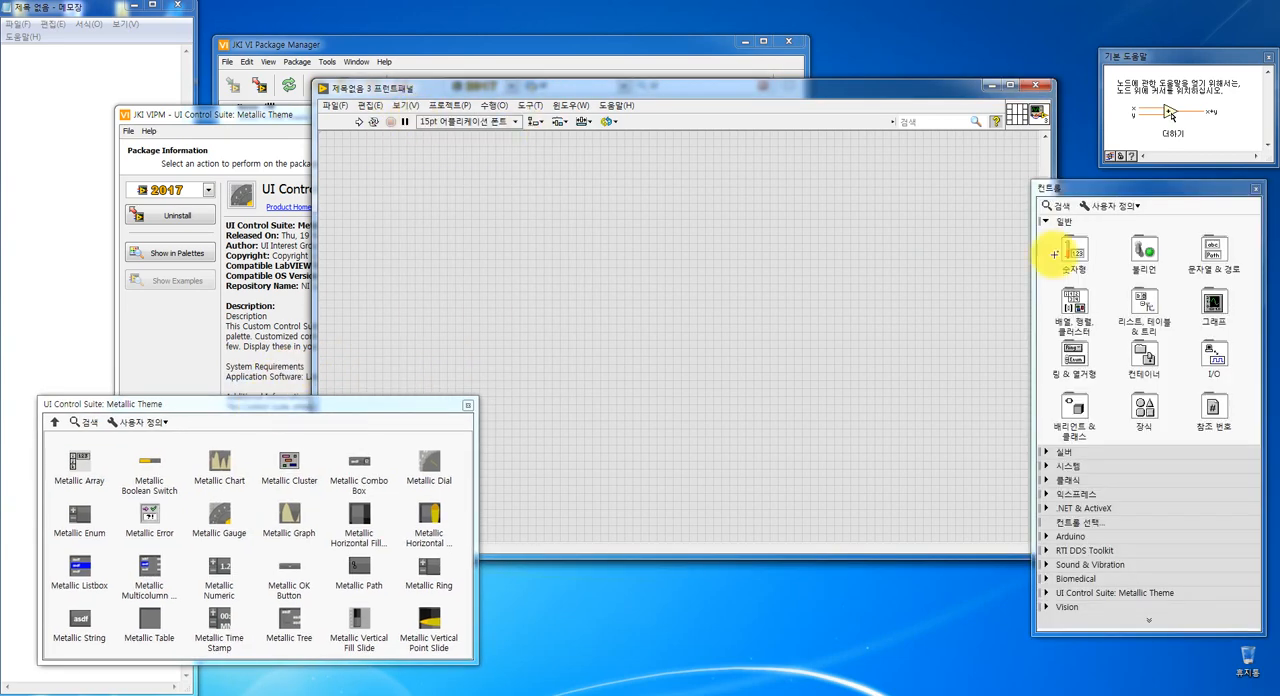
left_click(1047, 223)
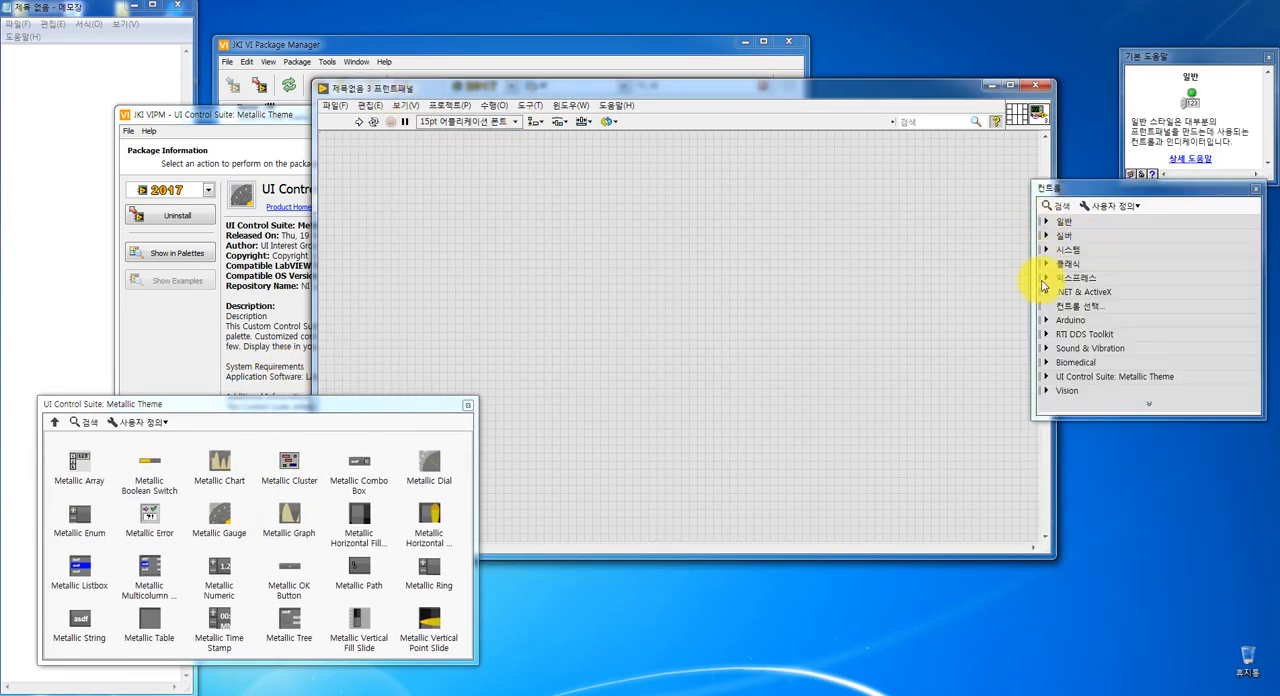
left_click(1149, 404)
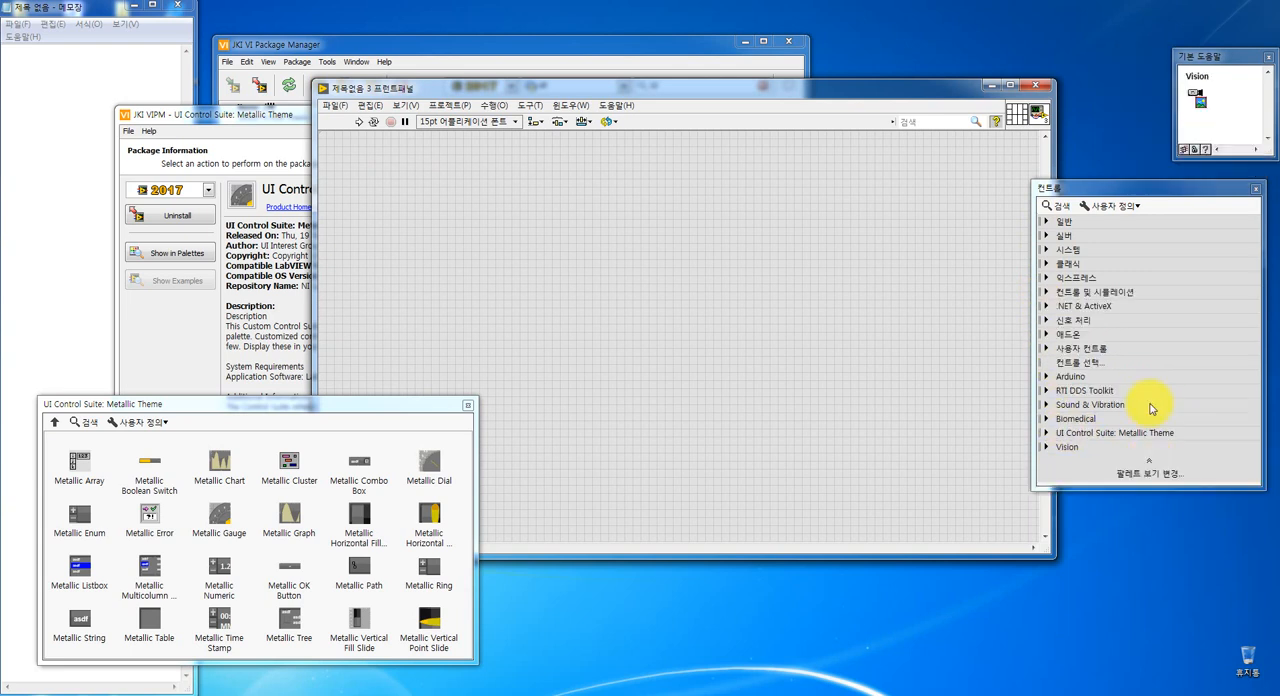
left_click(1045, 335)
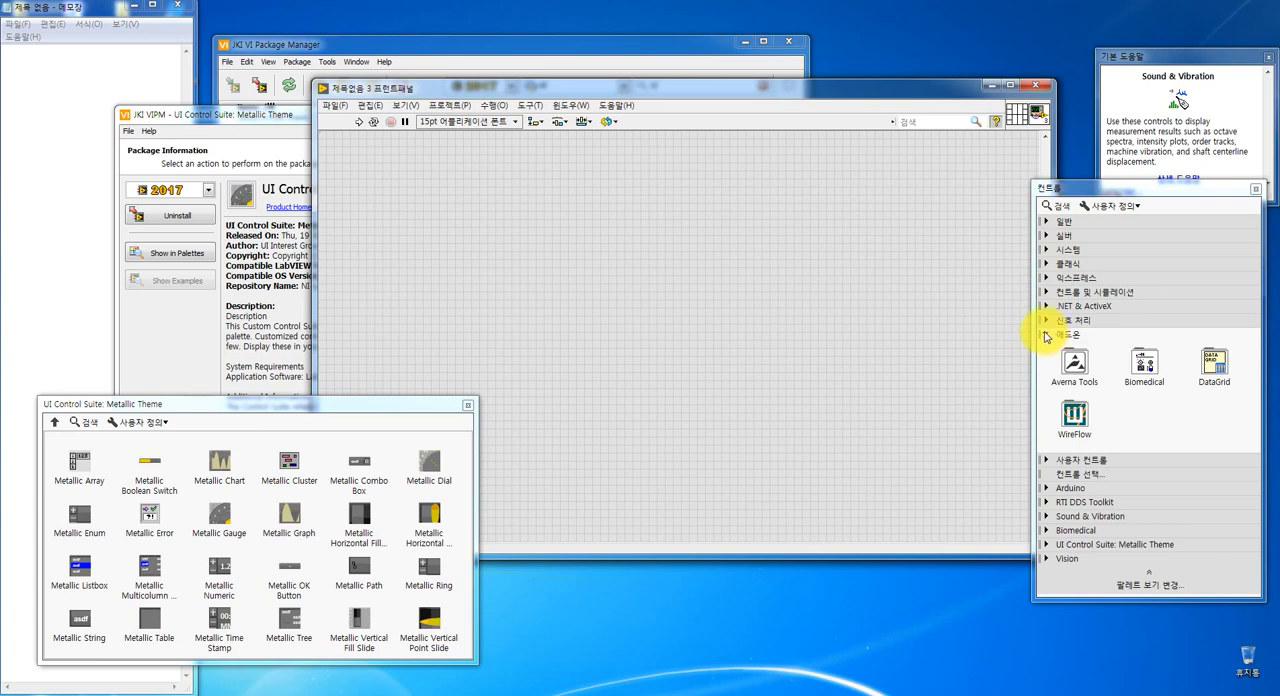
left_click(1045, 333)
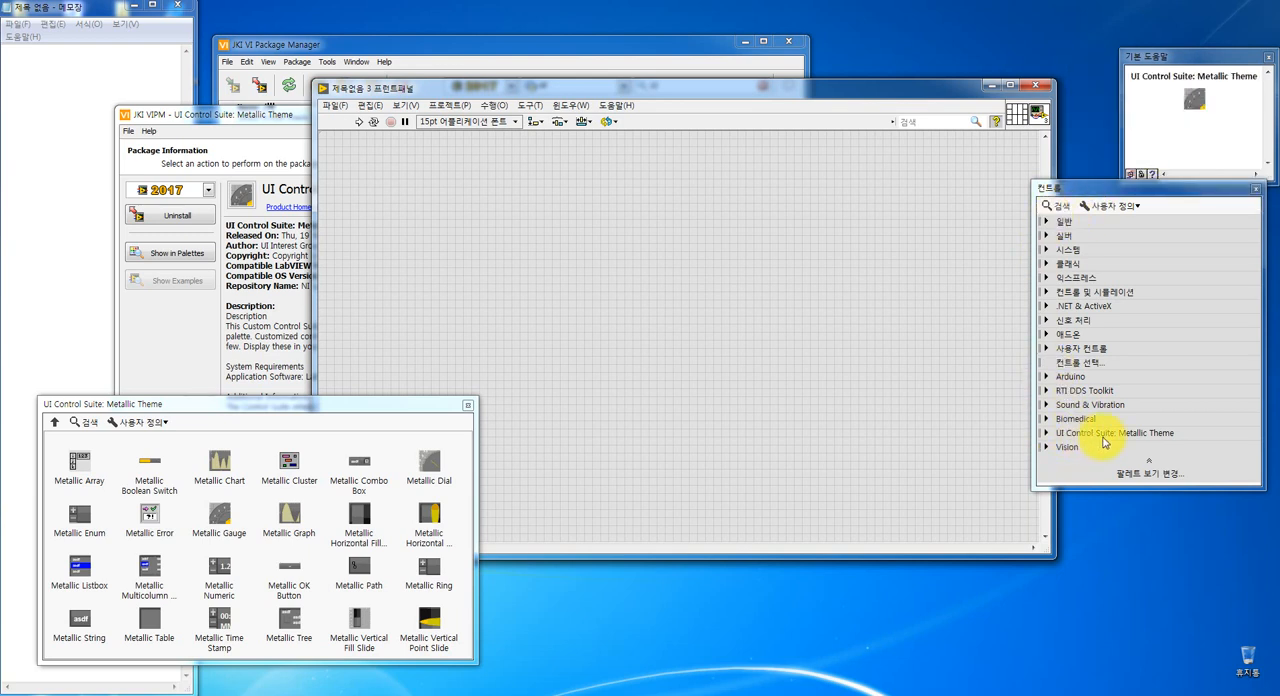
- Expand the UI Control Suite: Metallic Theme category in the Controls palette and widen the palette to three columns
left_click(1047, 436)
scroll(1250, 480, "down", 3)
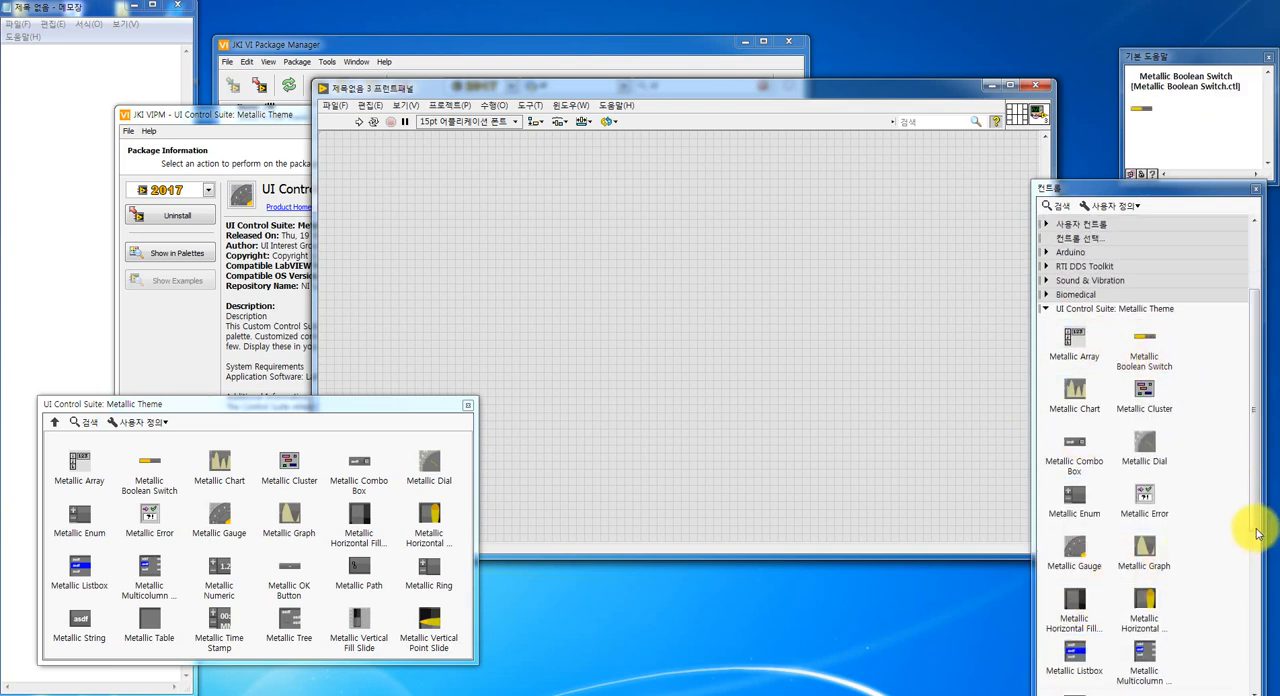
scroll(1256, 520, "down", 1)
left_click_drag(1030, 470, 997, 470)
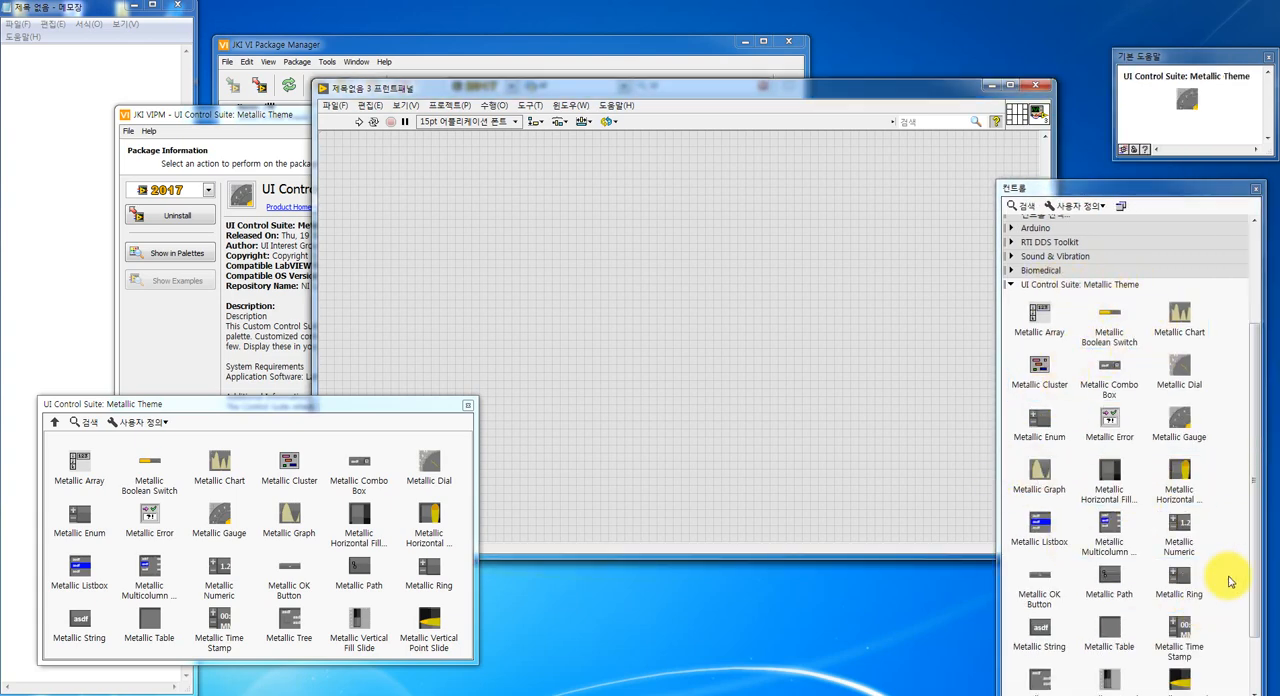
scroll(1256, 570, "down", 2)
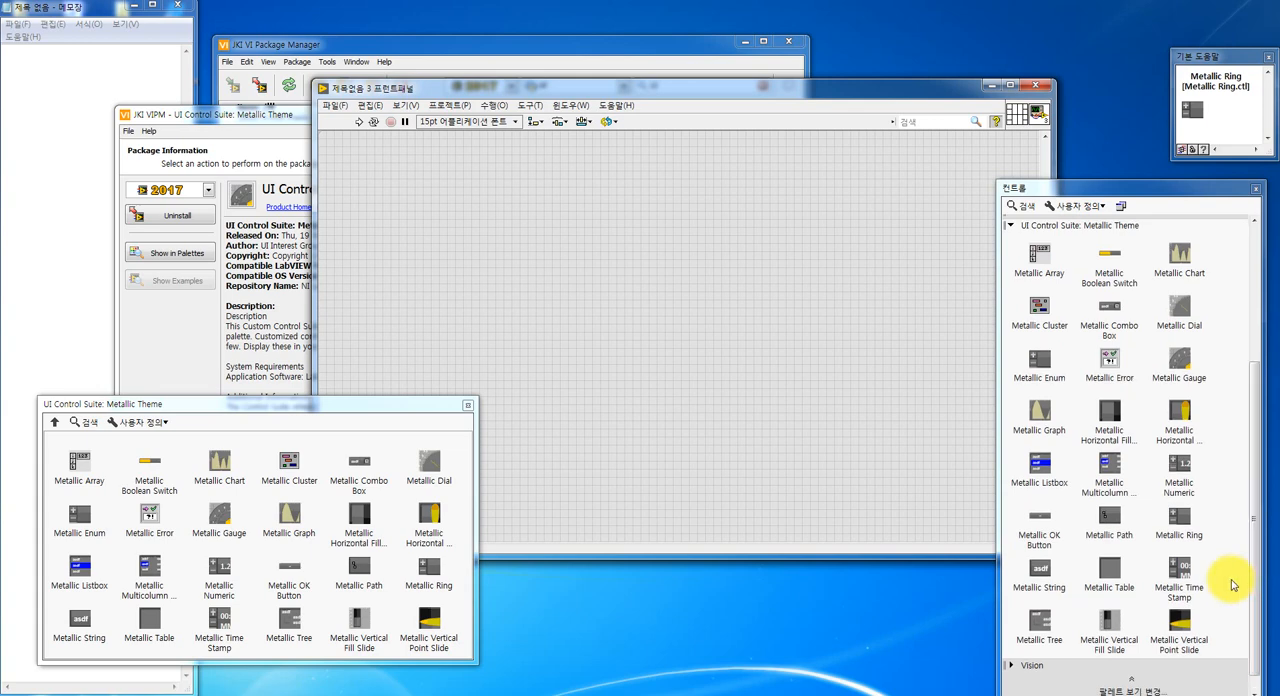
- Place a Metallic Tree on the front panel and a Metallic Graph beside it
left_click(1181, 530)
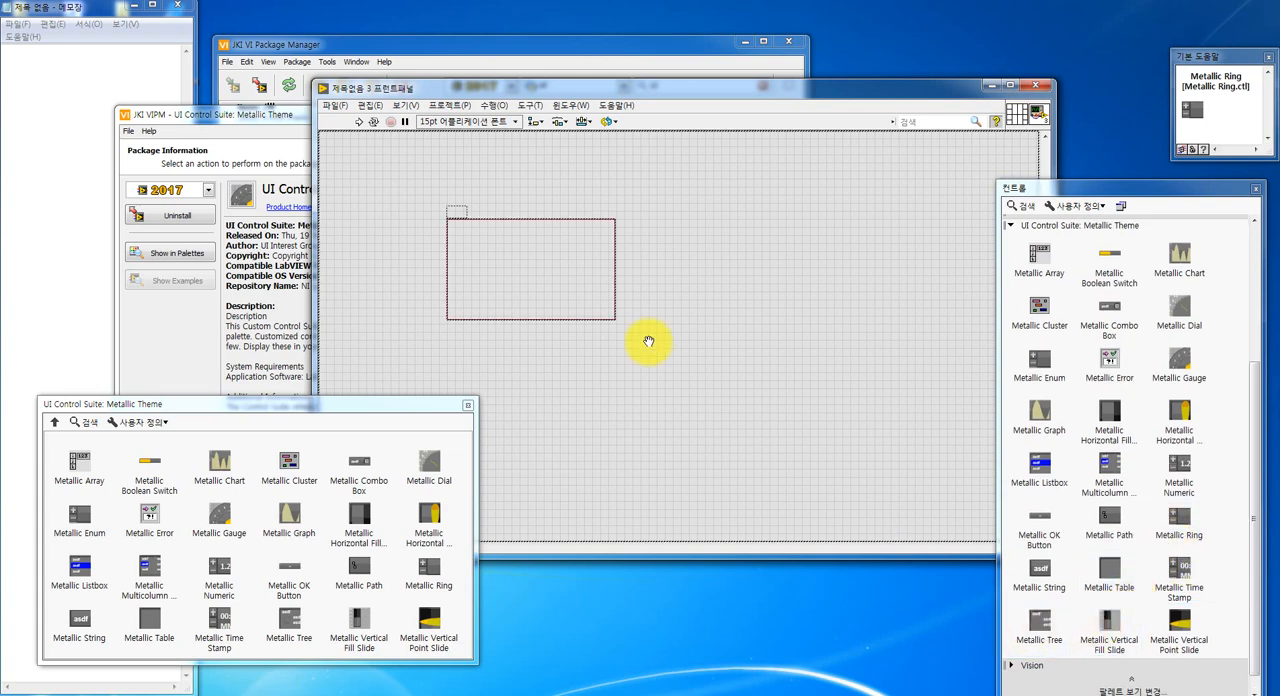
left_click(438, 218)
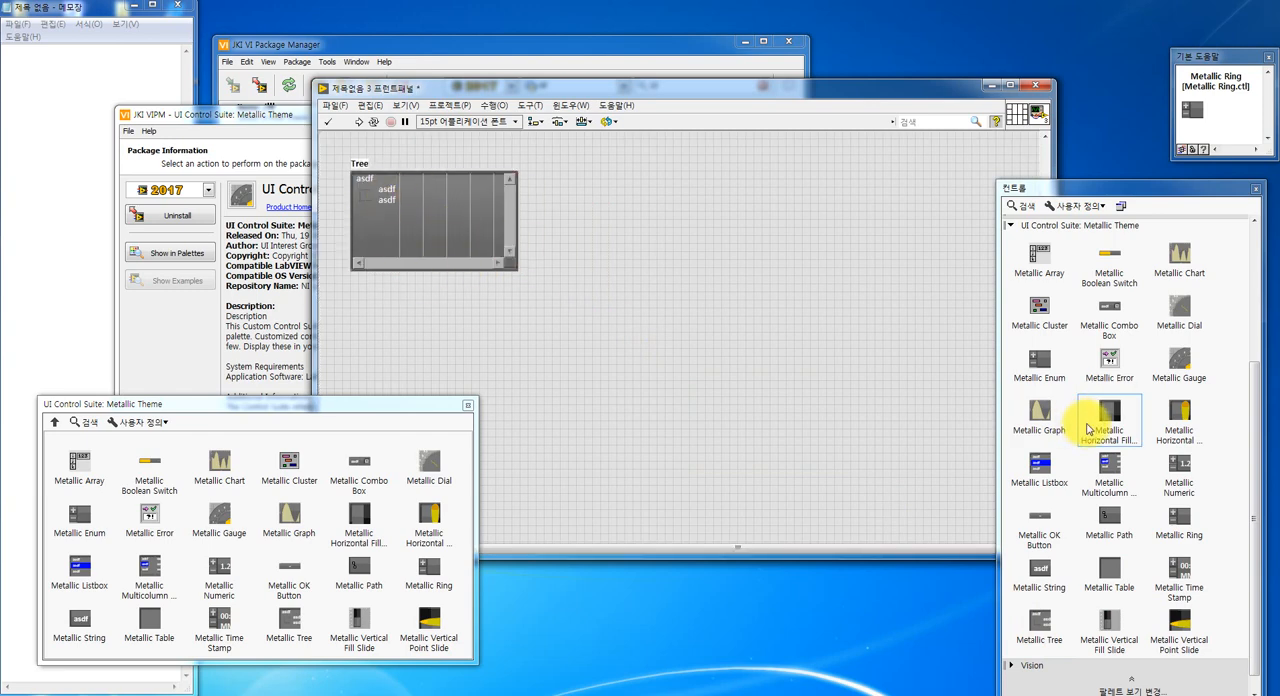
left_click(1051, 428)
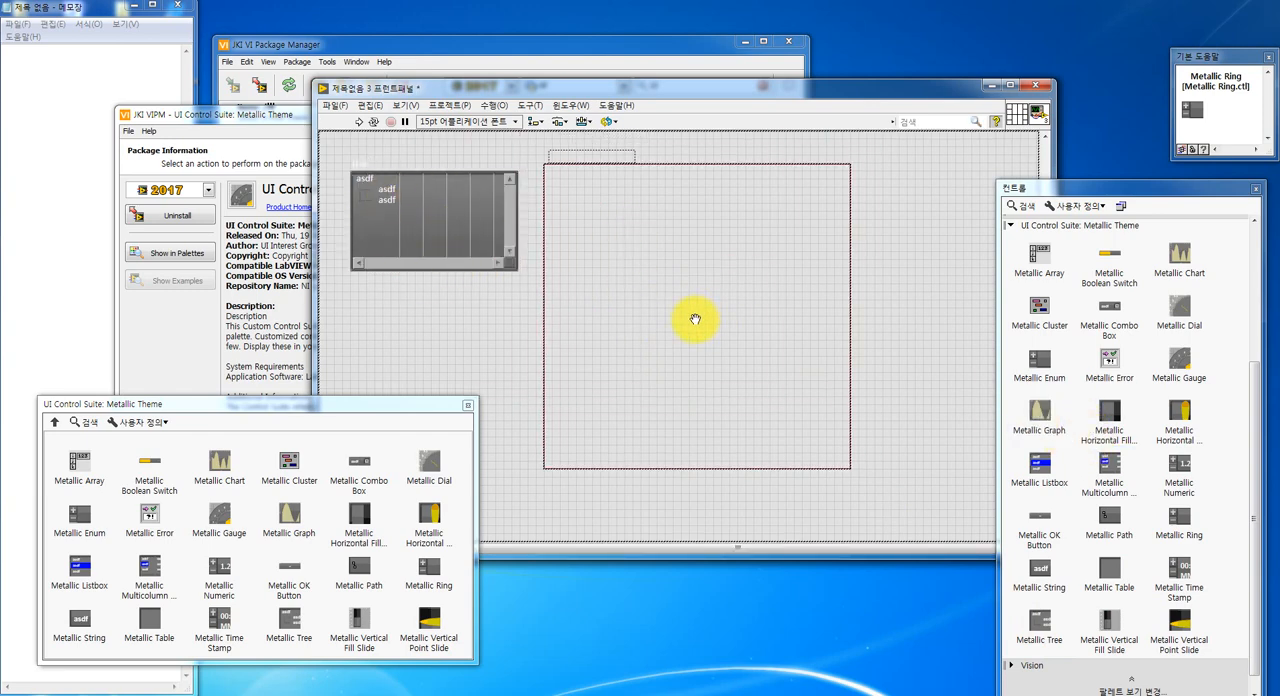
left_click(689, 320)
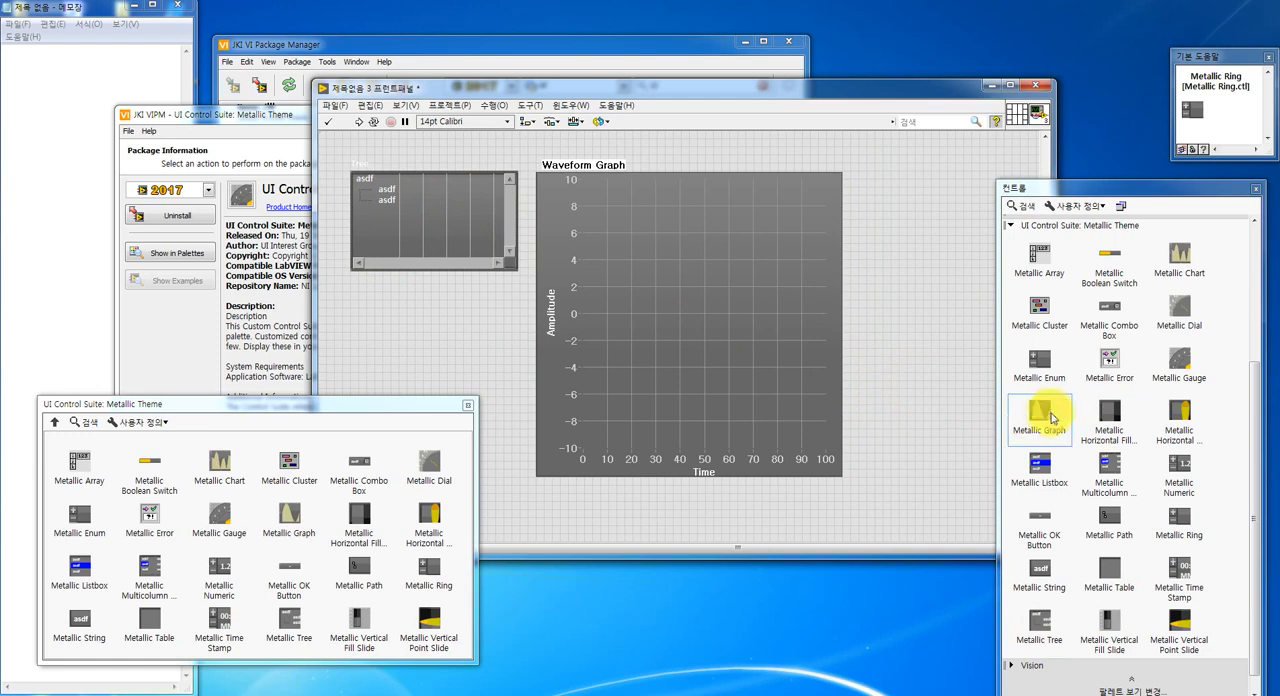
- Place a Metallic Enum beside the waveform graph and a Metallic Dial below the enum
left_click(1039, 362)
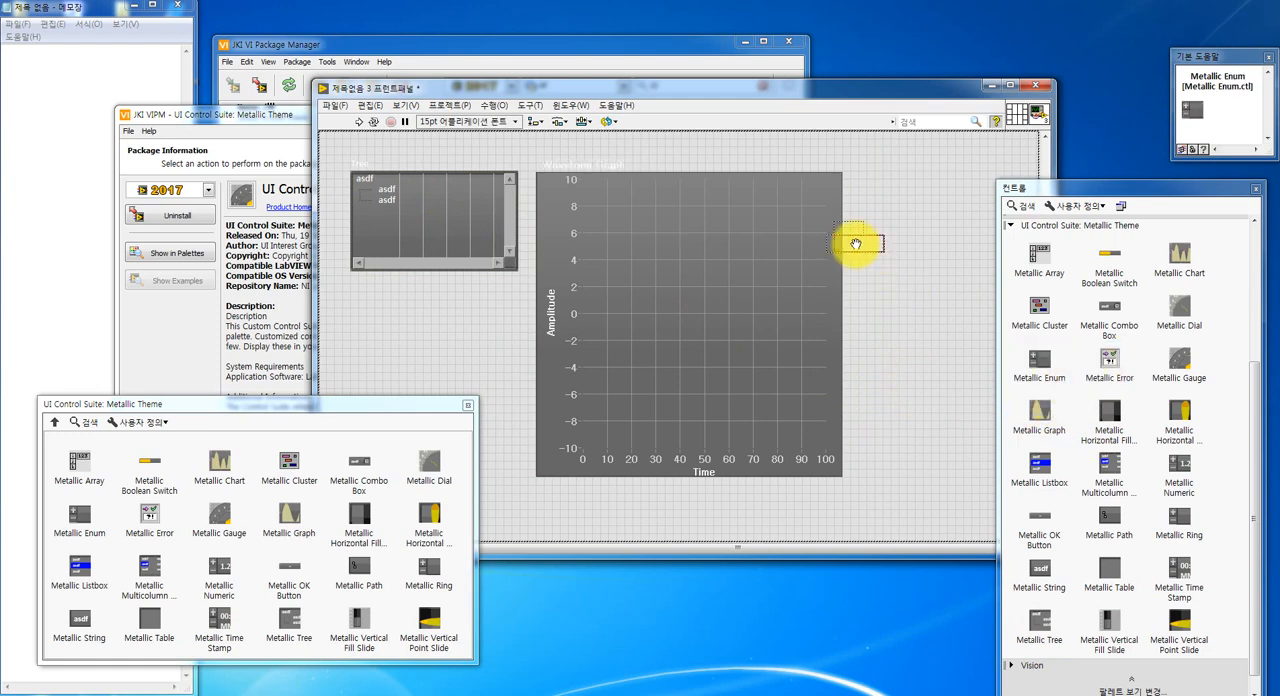
left_click(882, 179)
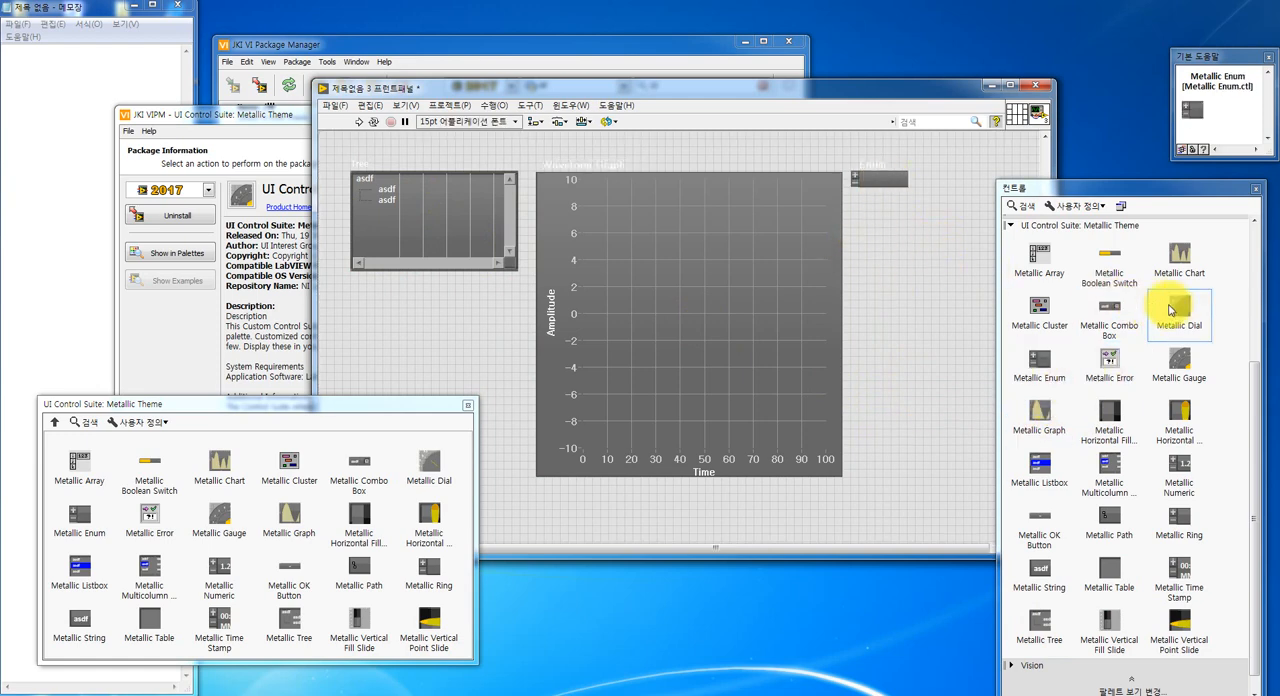
left_click(1179, 302)
left_click(916, 280)
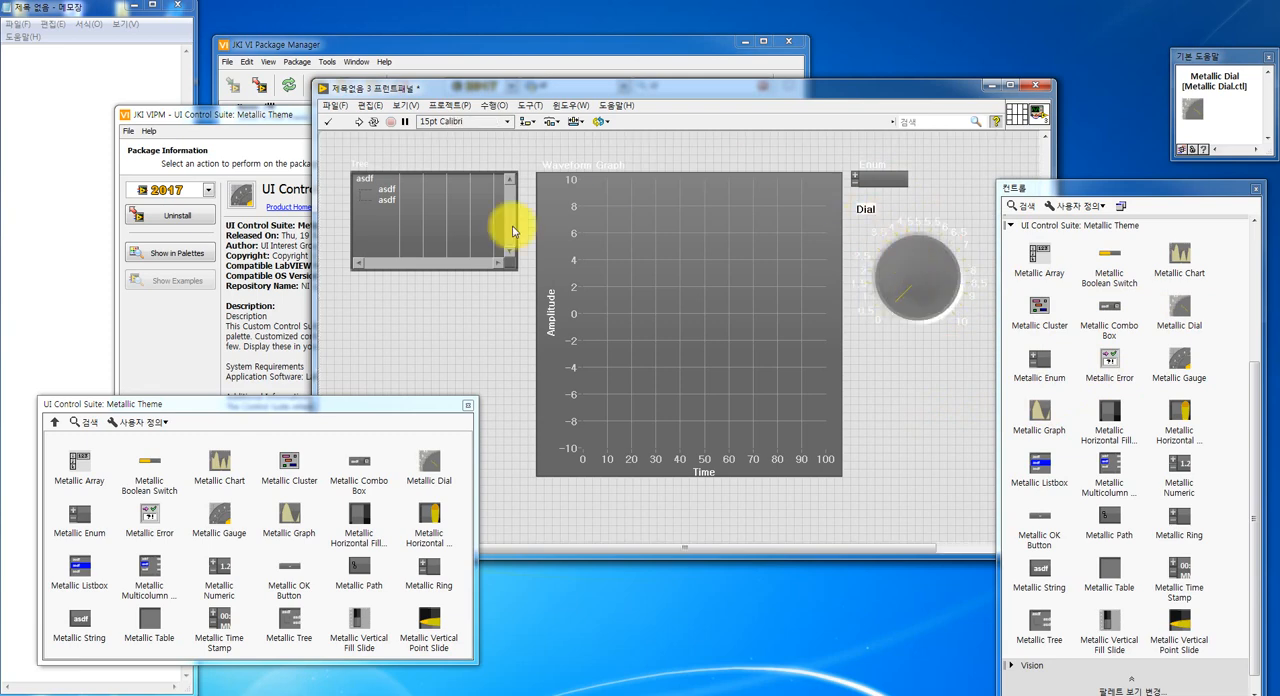
- Close the separate Metallic Theme palette, then move and enlarge the front panel window to gain layout space
left_click(467, 405)
left_click_drag(484, 88, 188, 26)
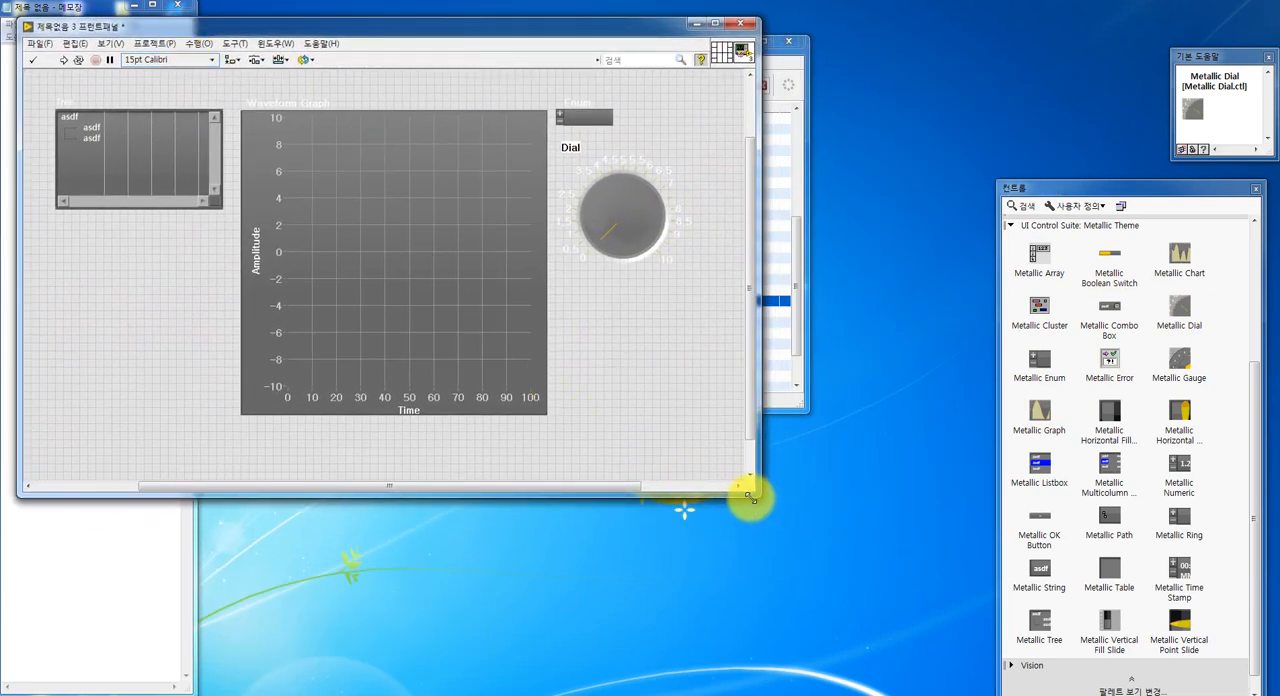
left_click_drag(757, 494, 966, 685)
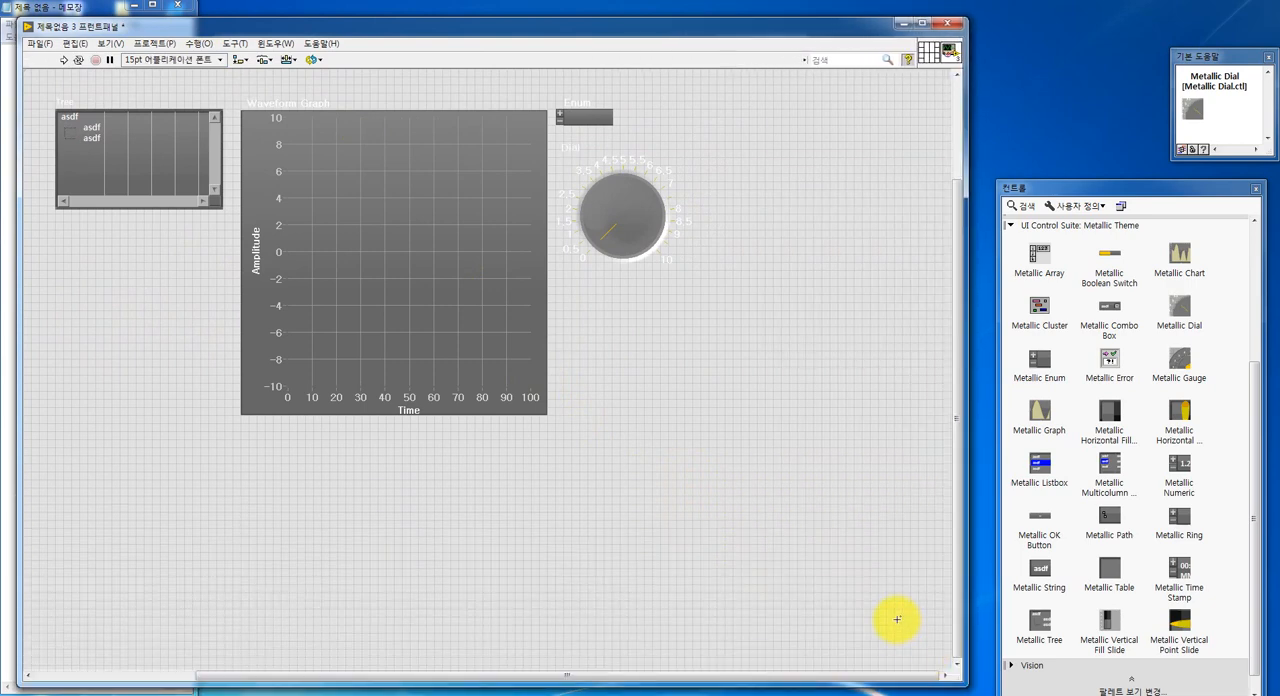
- Place a Metallic Chart below the dial, and a Metallic Listbox and a Metallic Multicolumn Listbox one under the other below the tree
left_click(1179, 255)
left_click(722, 455)
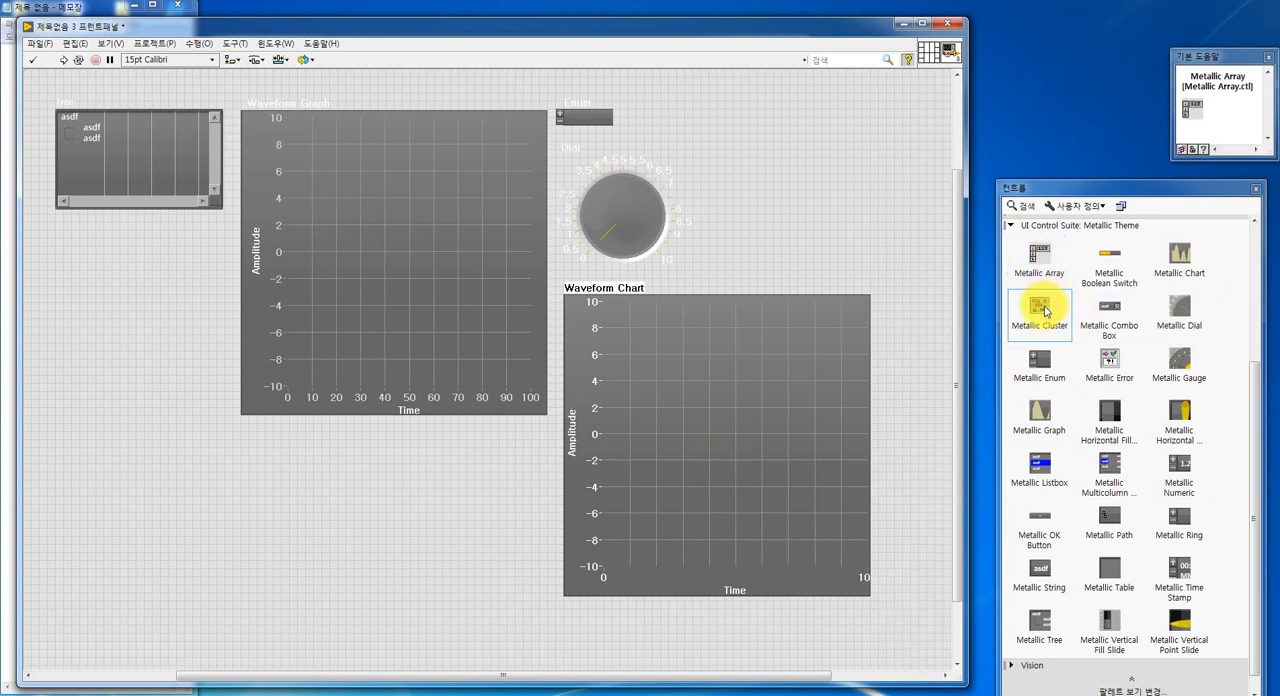
left_click(1037, 465)
left_click(114, 291)
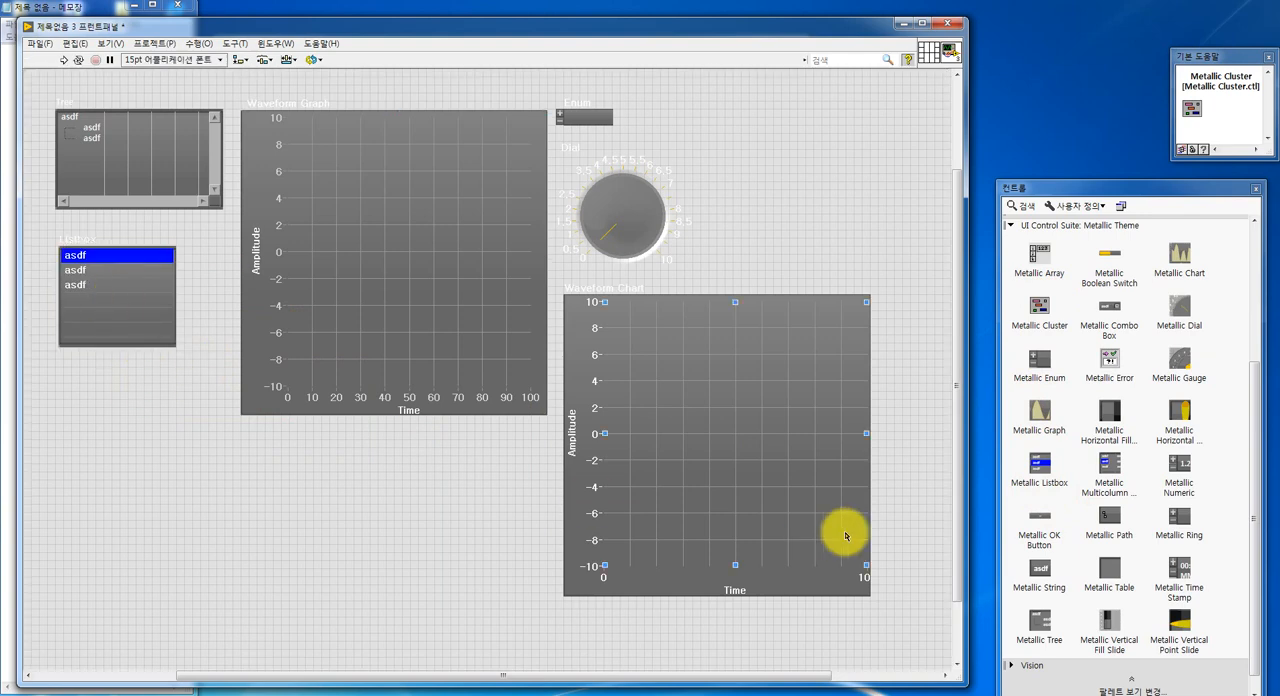
left_click(1111, 467)
left_click(157, 509)
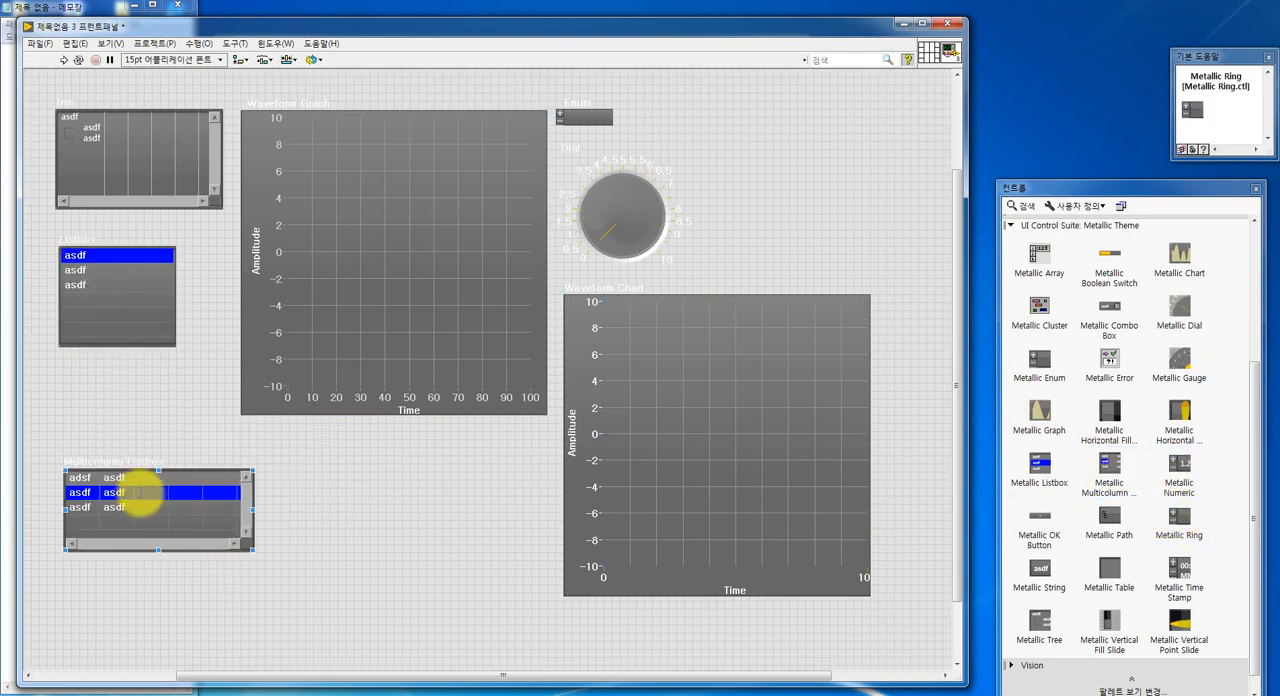
- Place a Metallic OK Button below the waveform graph and a Metallic Path control beneath the button
left_click(1039, 518)
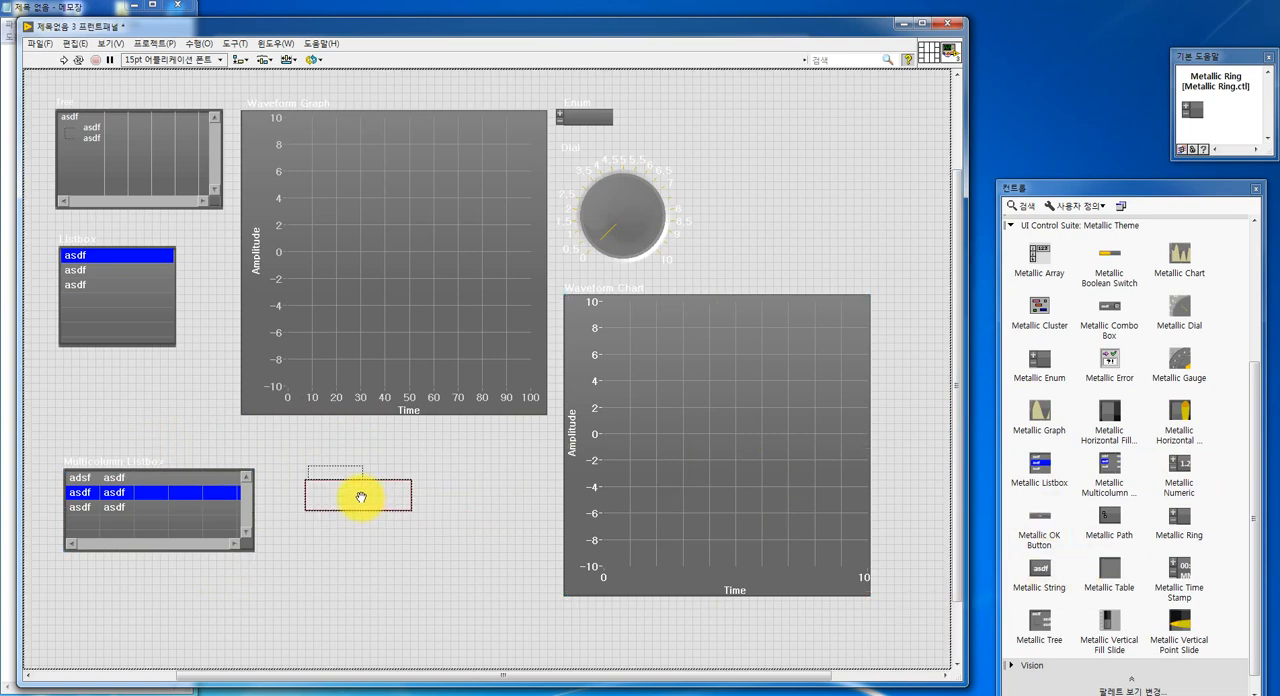
left_click(360, 497)
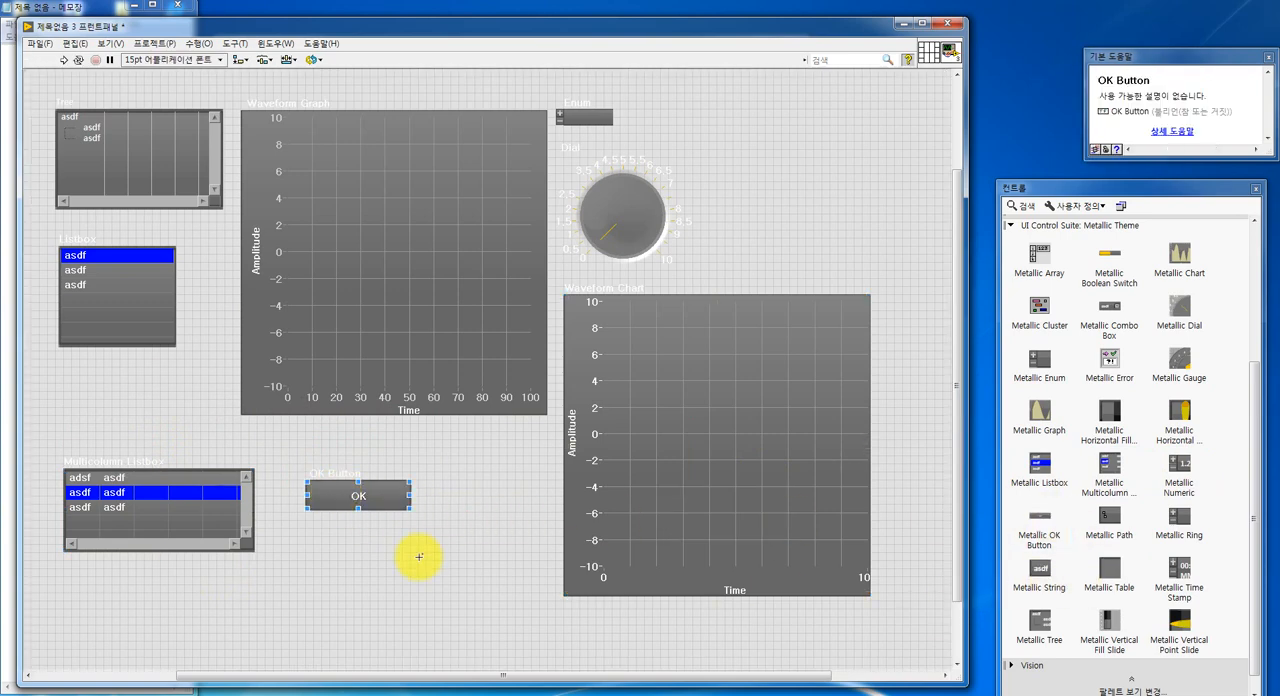
left_click(1109, 515)
left_click(371, 562)
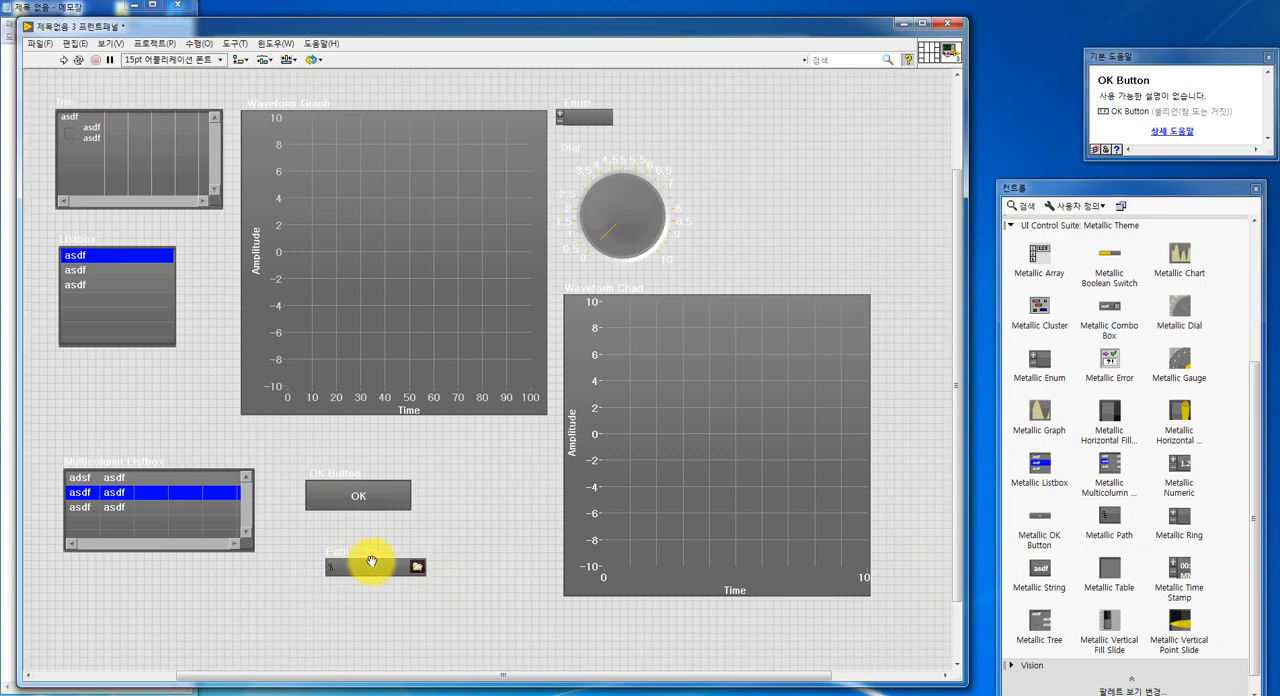
- Place a Metallic Time Stamp control below the multicolumn listbox on the front panel
left_click(371, 562)
left_click(416, 572)
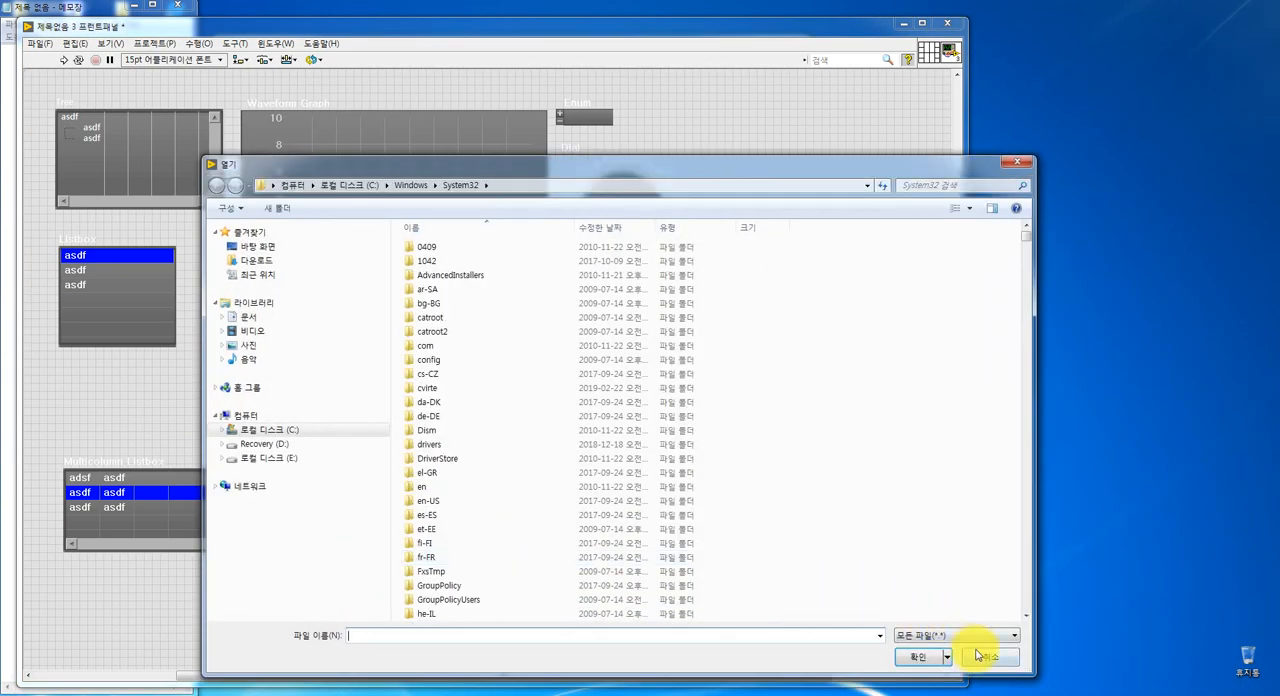
left_click(980, 653)
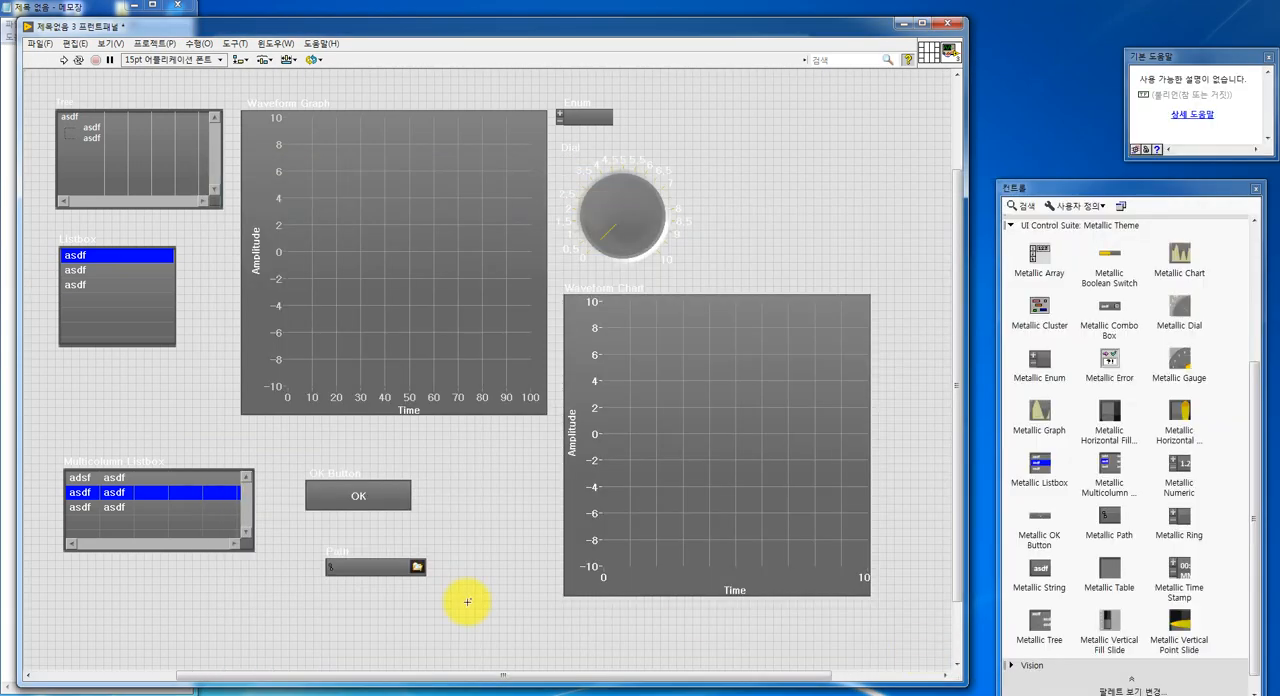
left_click(1185, 570)
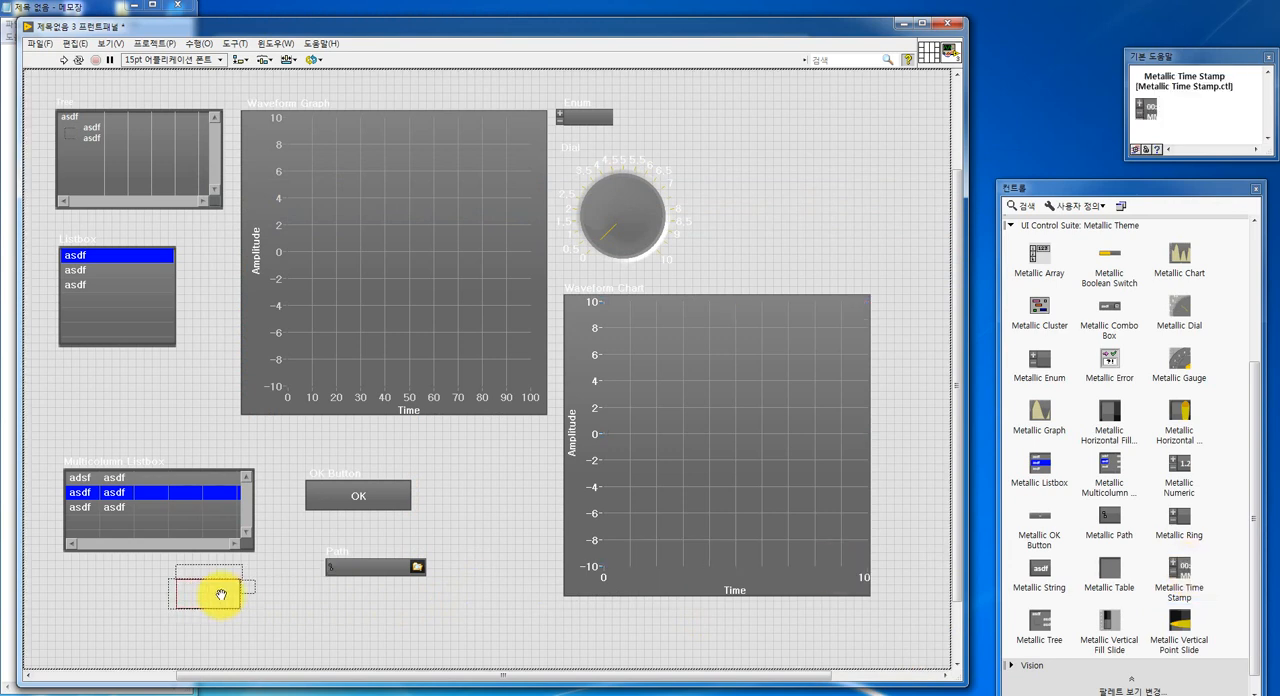
left_click(102, 607)
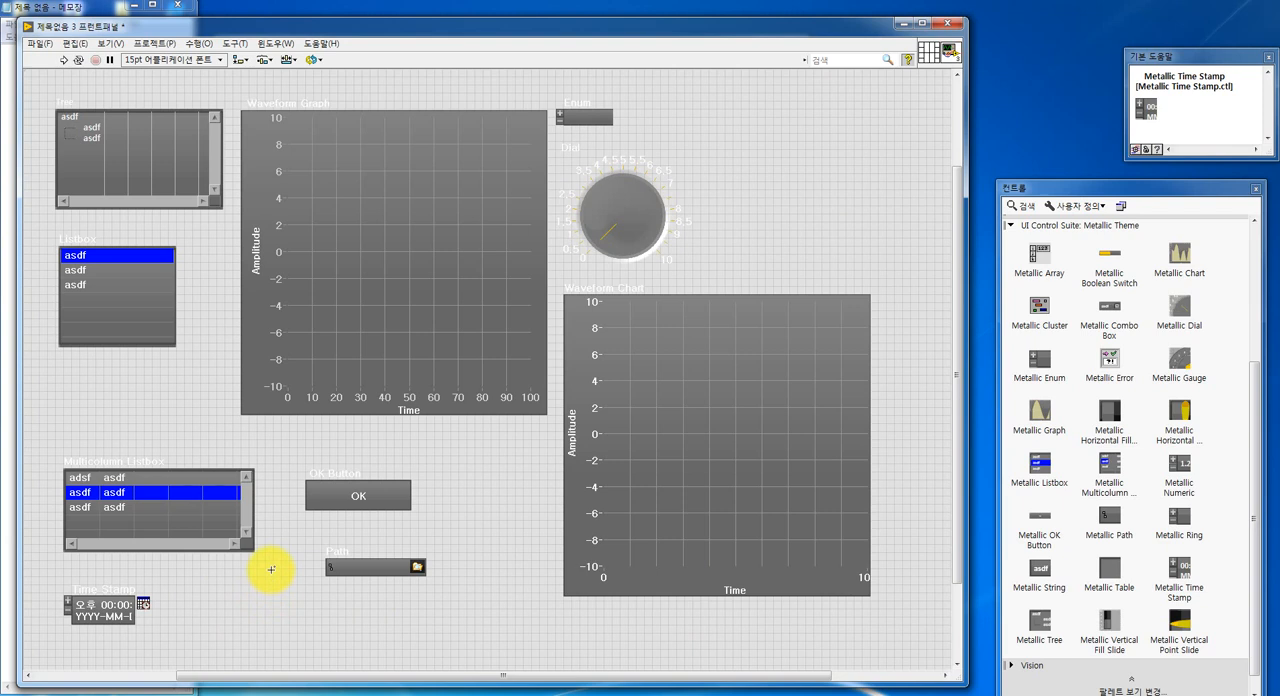
left_click(344, 567)
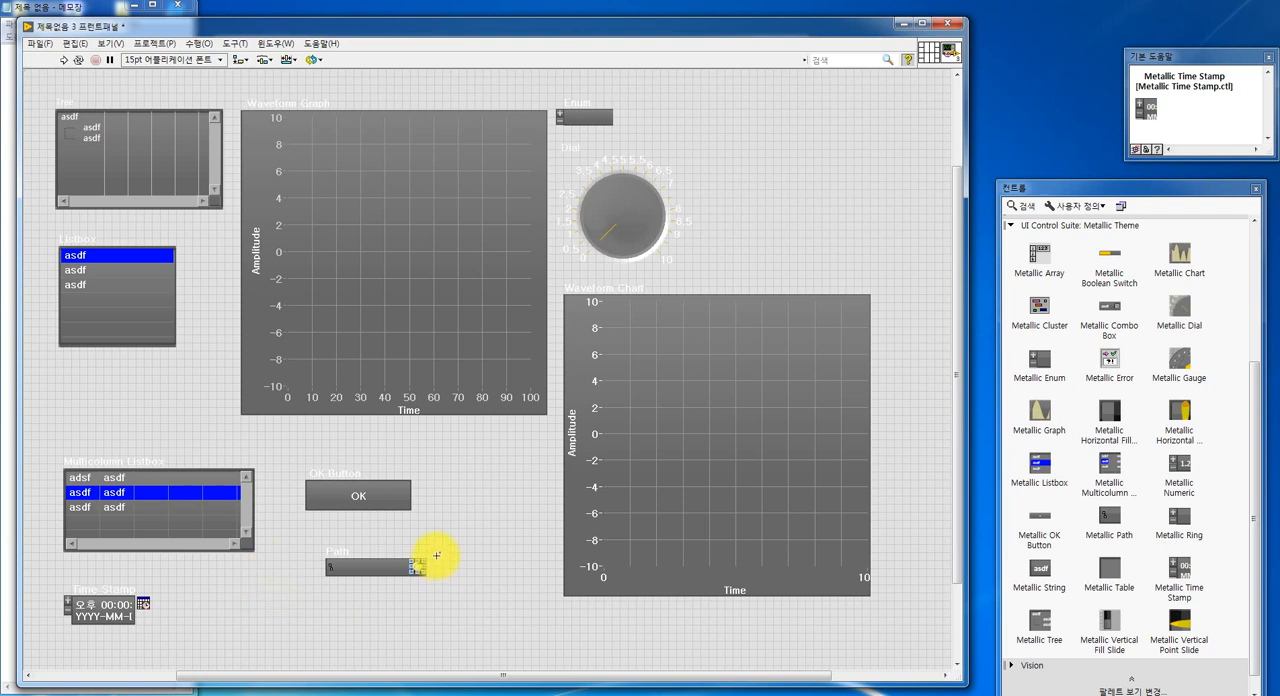
left_click(714, 314)
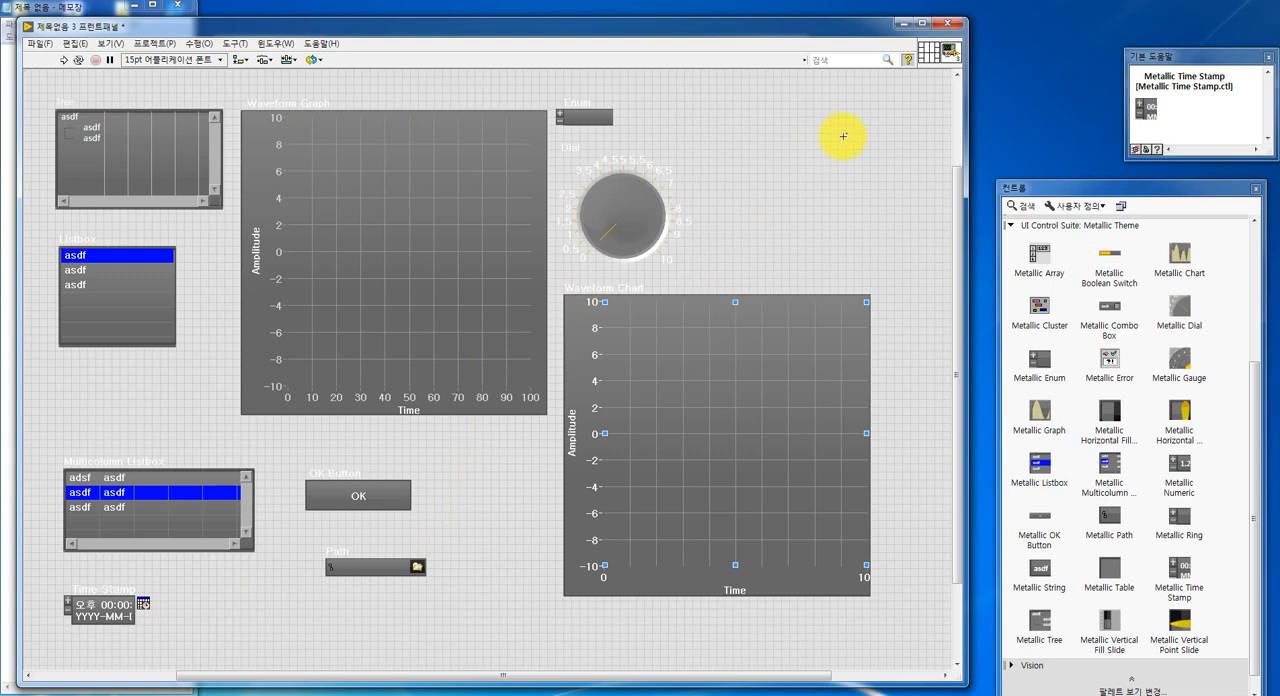
- Close the front panel with the metallic controls and the UI Control Suite: Metallic Theme package information window
left_click(948, 24)
left_click(375, 320)
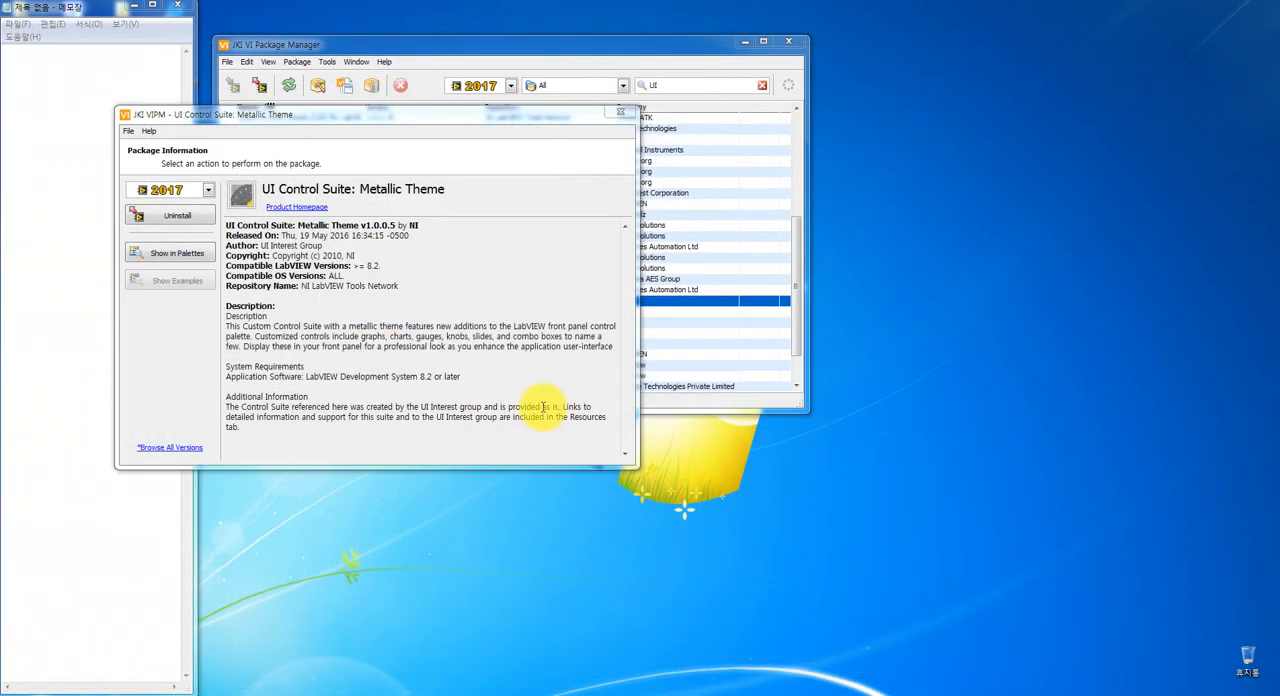
left_click(618, 113)
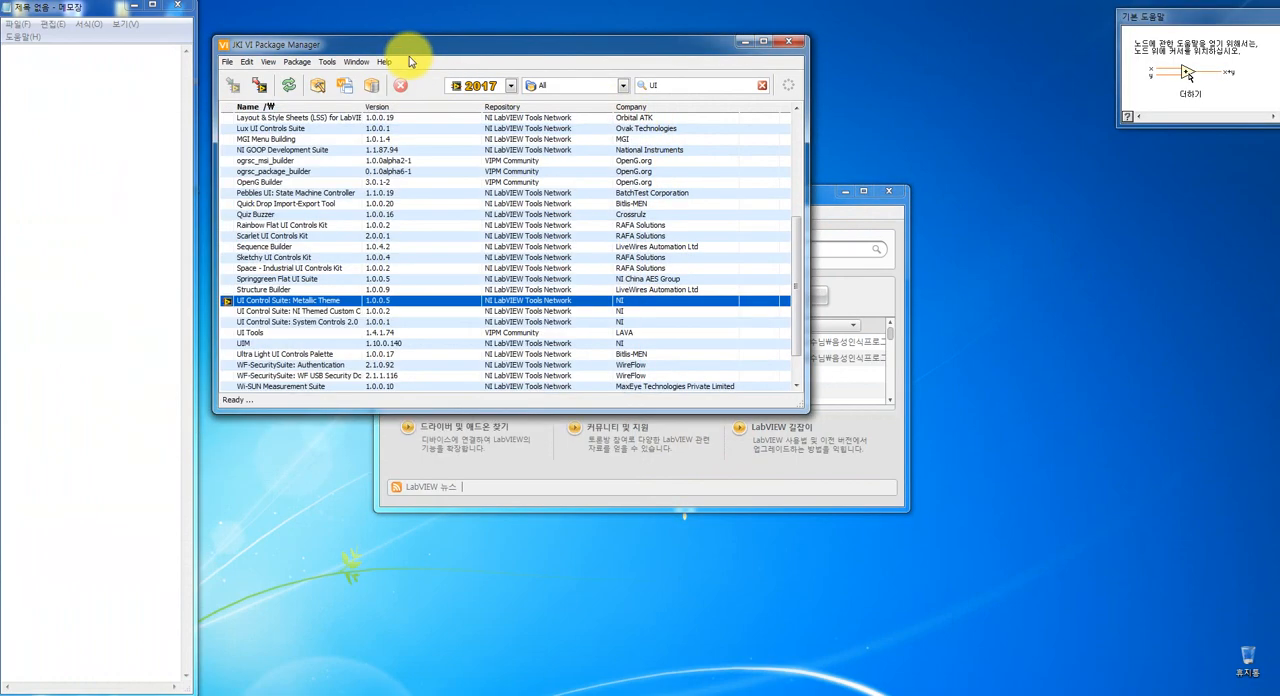
- Install the UI Control Suite: System Controls 2.0 package for LabVIEW 2017 from the package list and finish the installation
left_click_drag(401, 46, 278, 48)
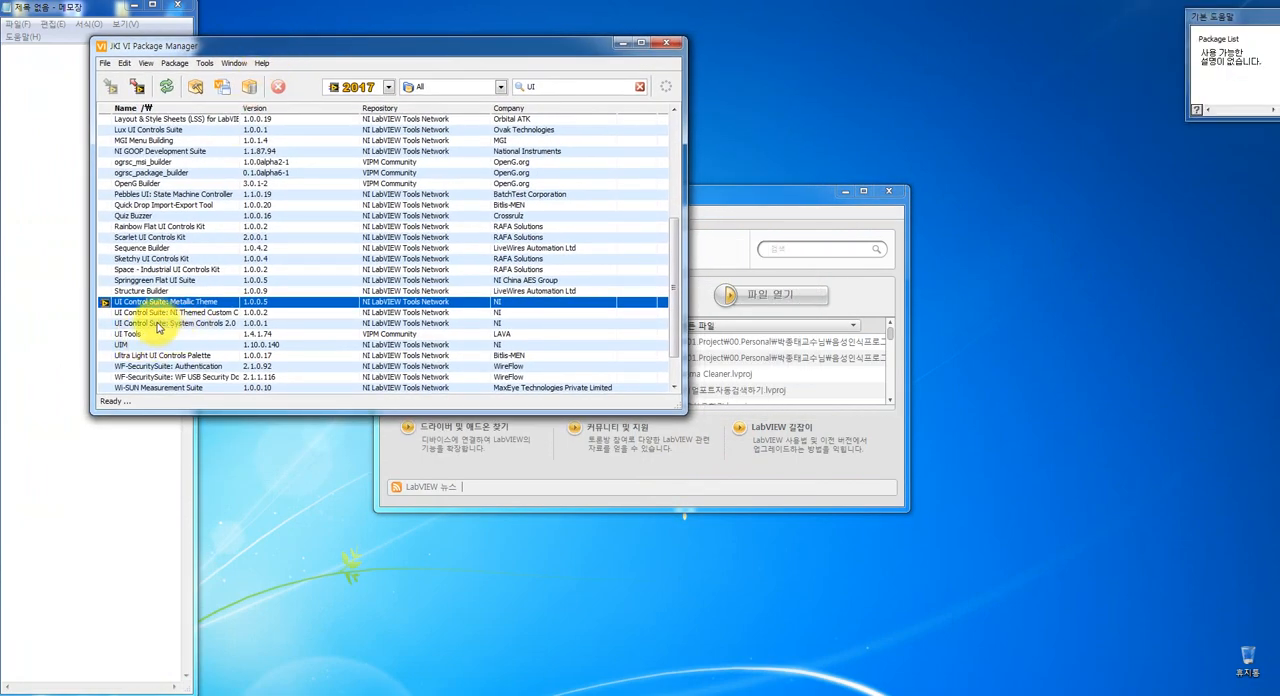
double_click(157, 324)
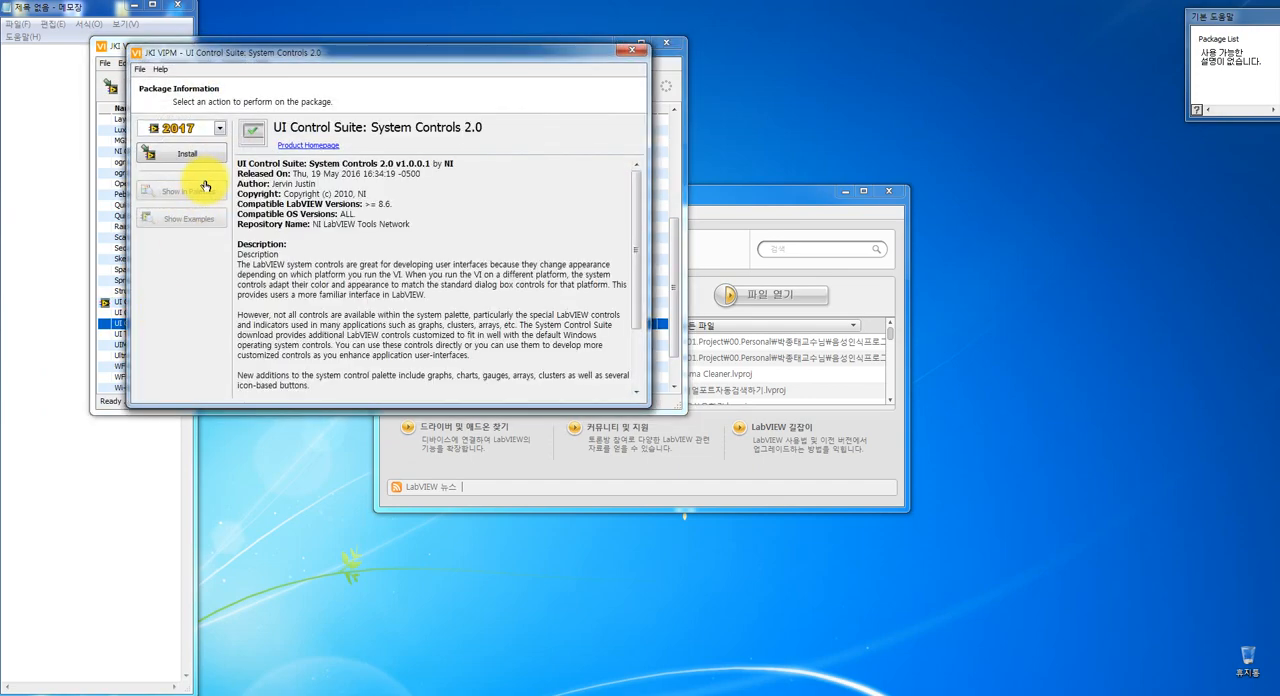
left_click(190, 156)
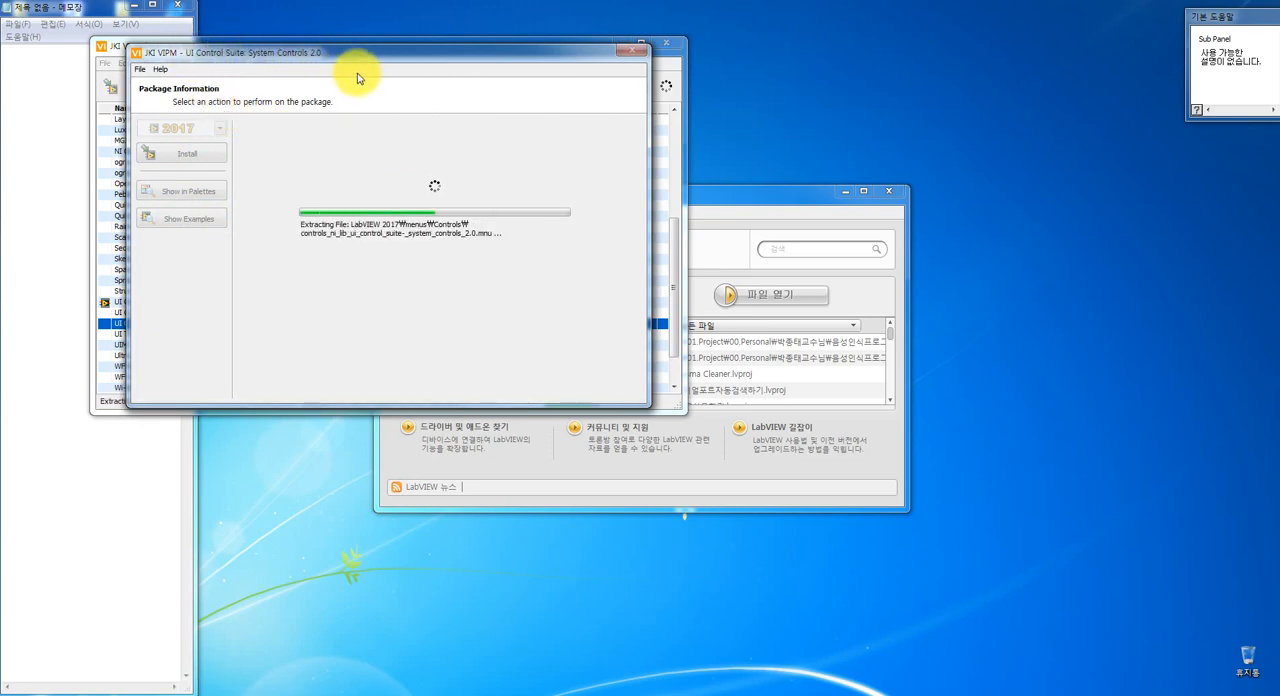
left_click_drag(351, 51, 331, 294)
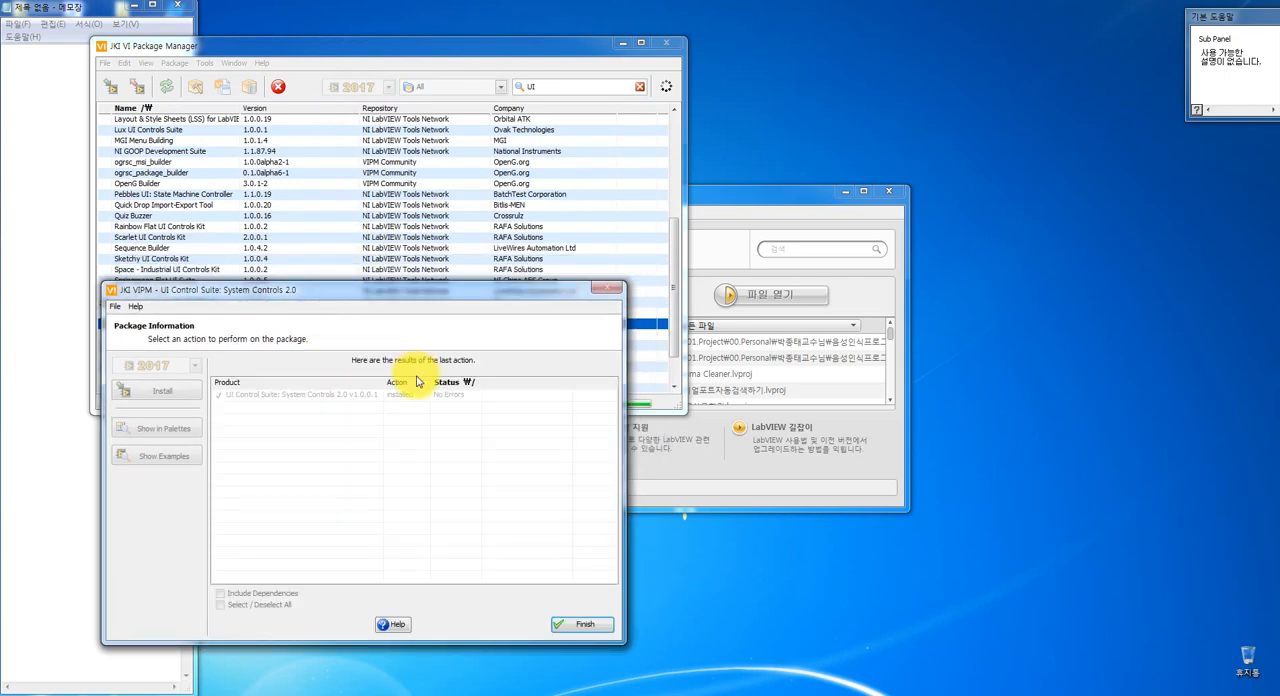
left_click(570, 623)
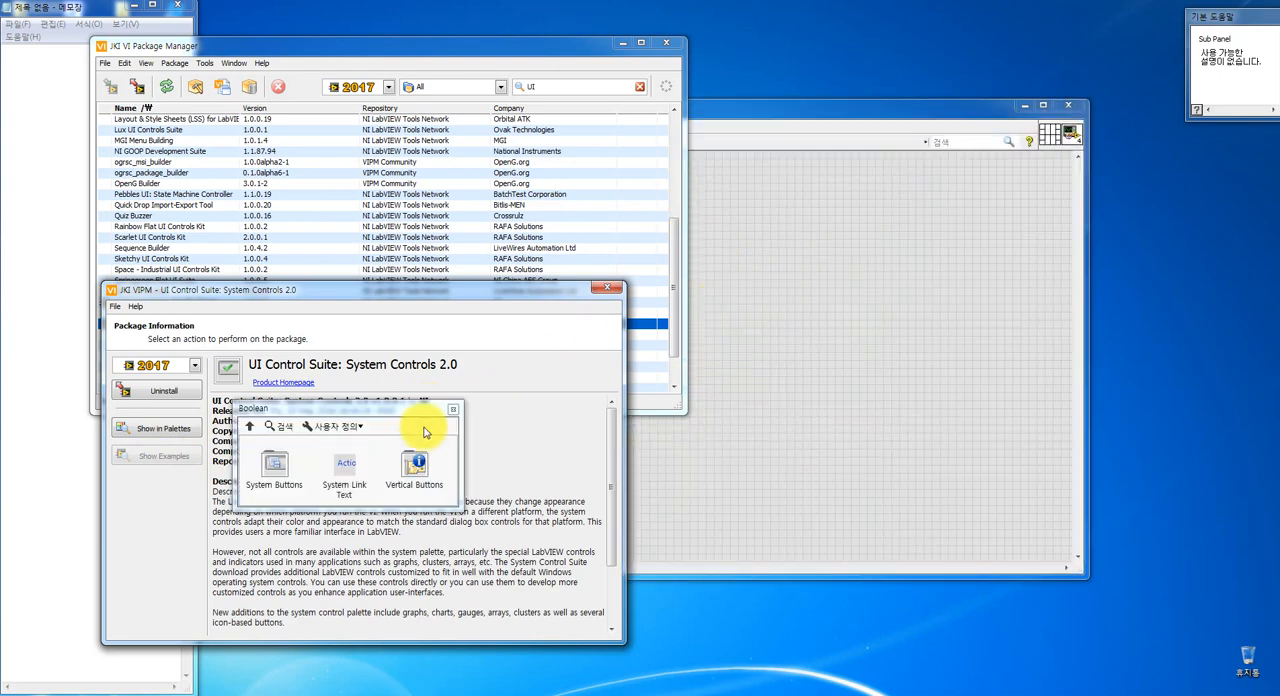
- Show the Controls palette for the new front panel, collapse its general category and expand UI Control Suite: System Controls 2.0
left_click_drag(290, 409, 112, 334)
left_click(99, 399)
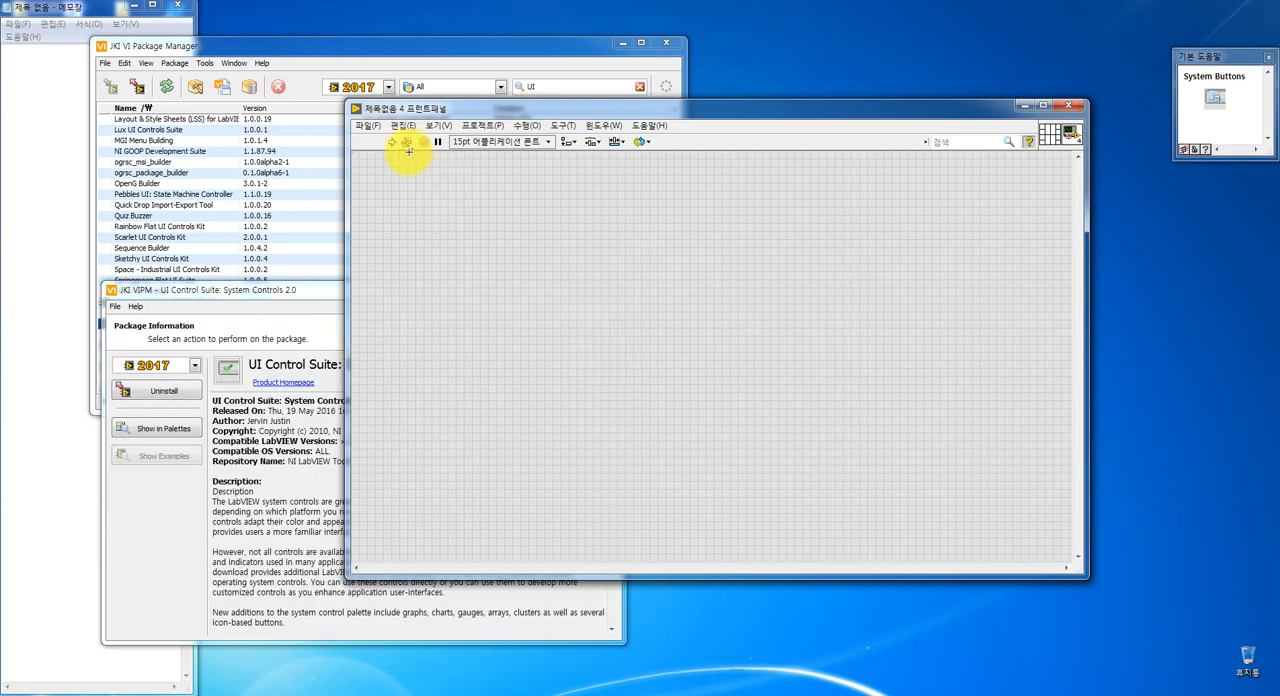
left_click(438, 125)
left_click(450, 158)
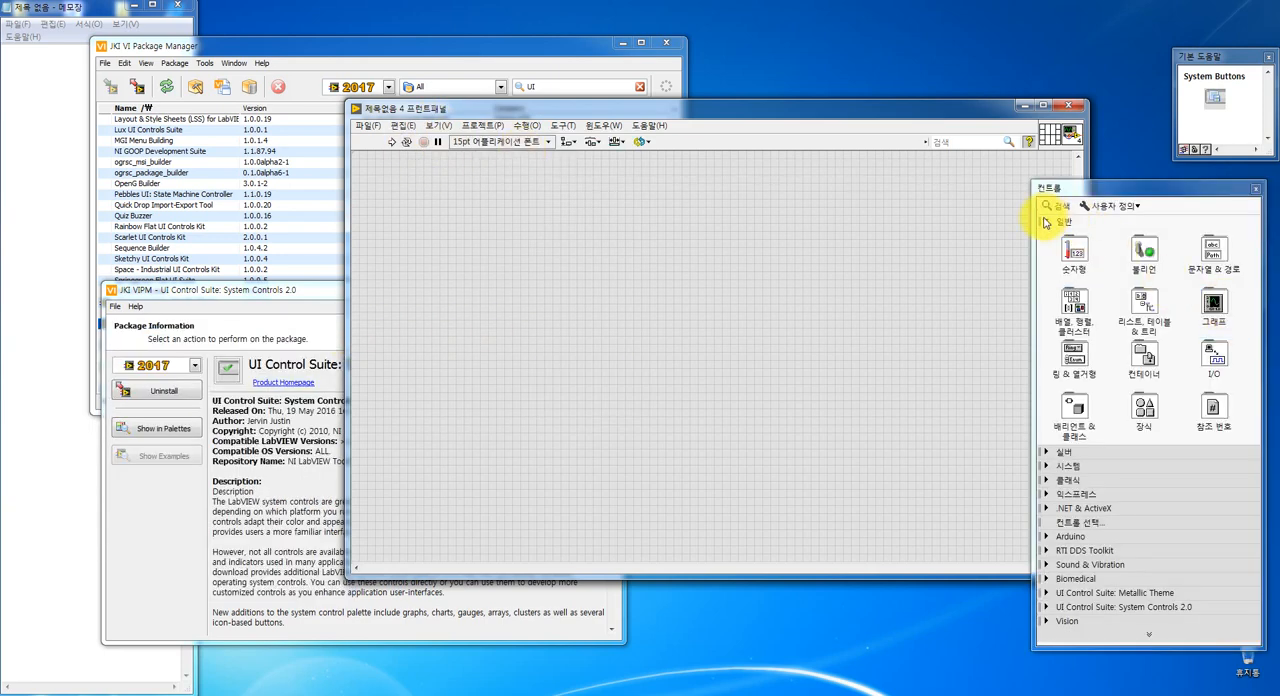
left_click(1045, 222)
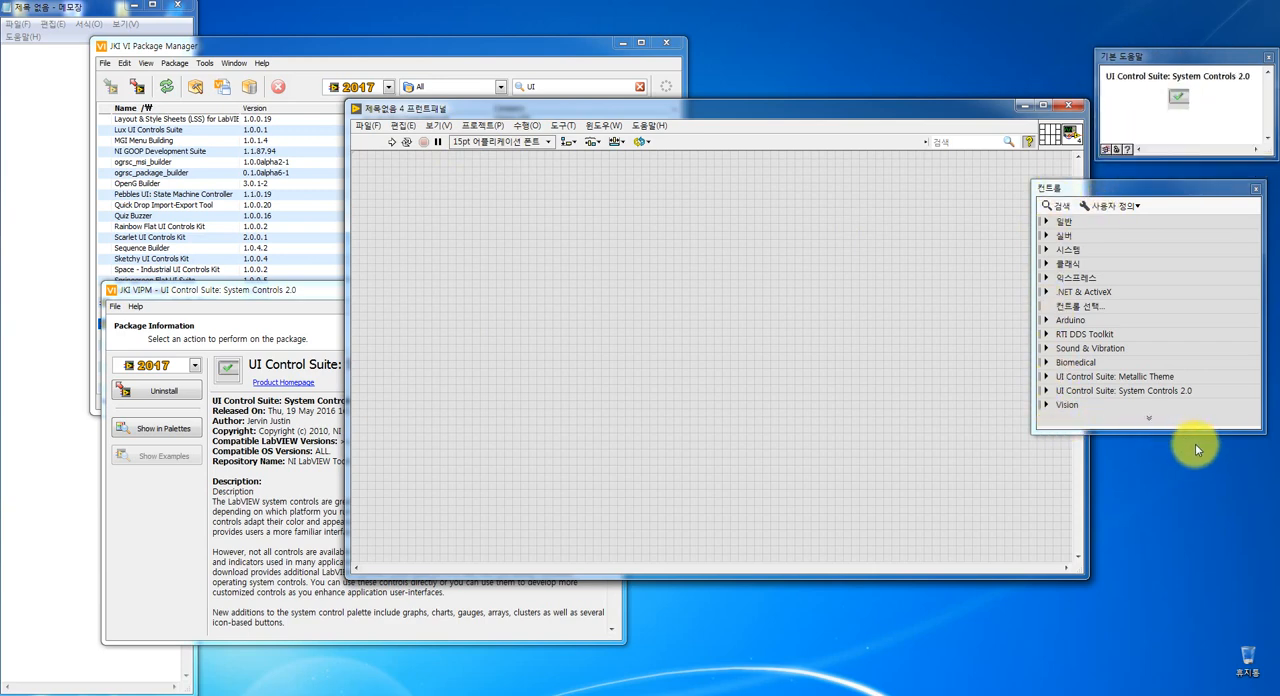
left_click(1045, 391)
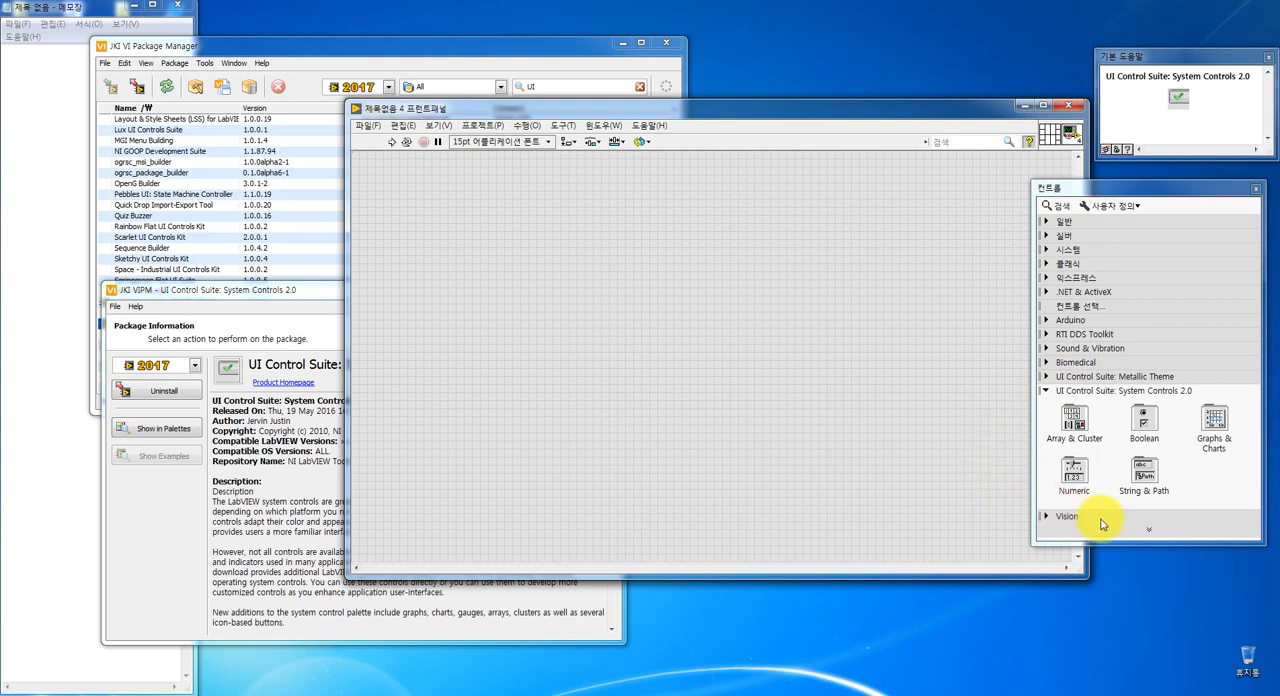
- Place a System Gauge, a System Meter and a System Dial side by side along the upper part of the front panel
left_click(1079, 474)
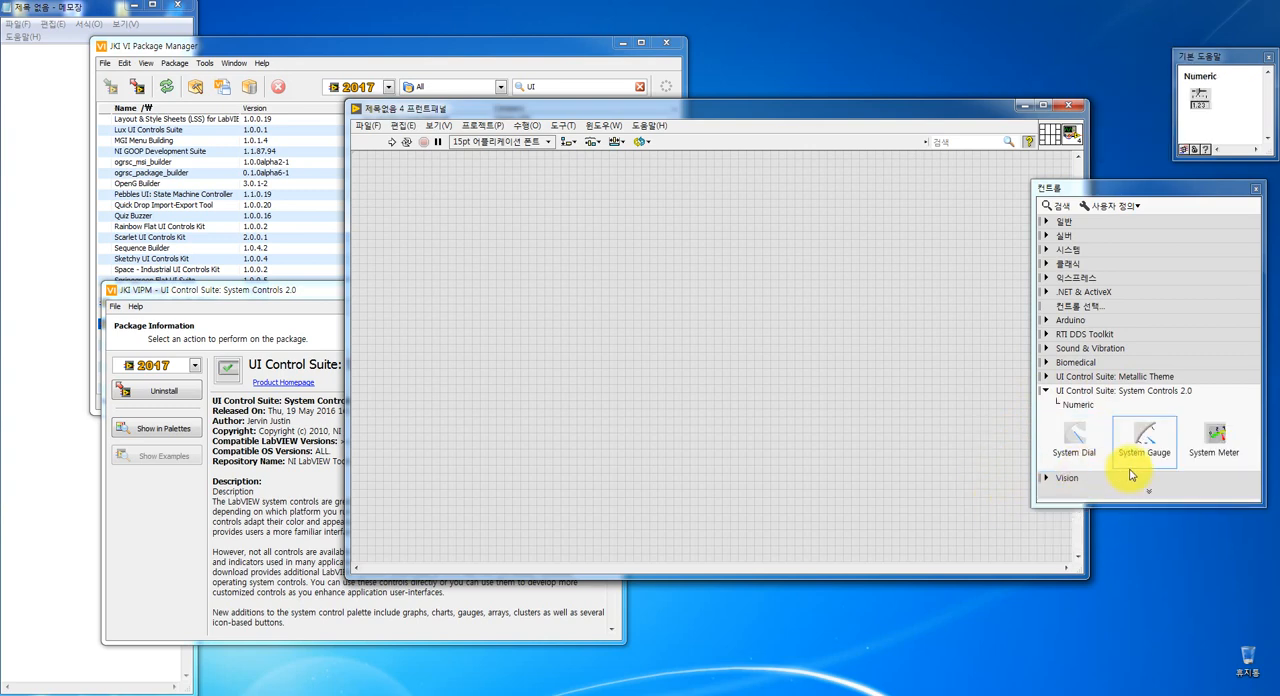
left_click_drag(1143, 436, 424, 215)
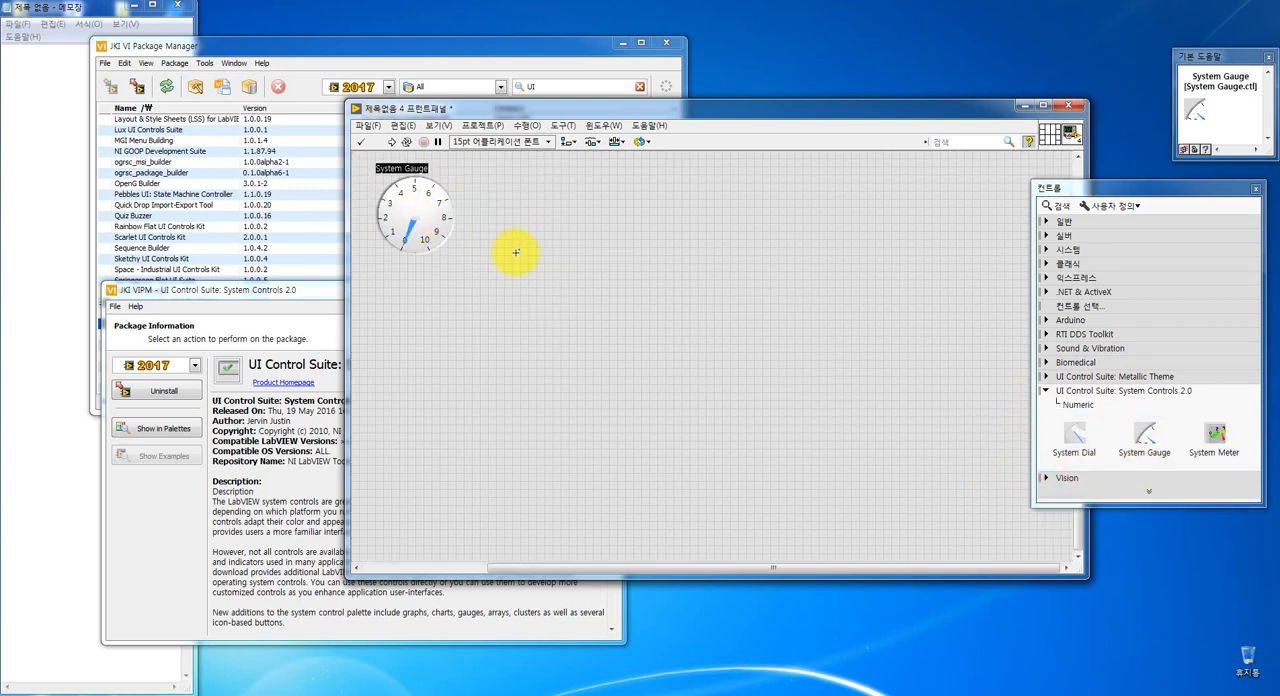
left_click_drag(1218, 434, 553, 213)
left_click_drag(1074, 436, 690, 219)
- Place a Vertical Info Button below the gauge and a Vertical Load Button below the meter
left_click(1076, 404)
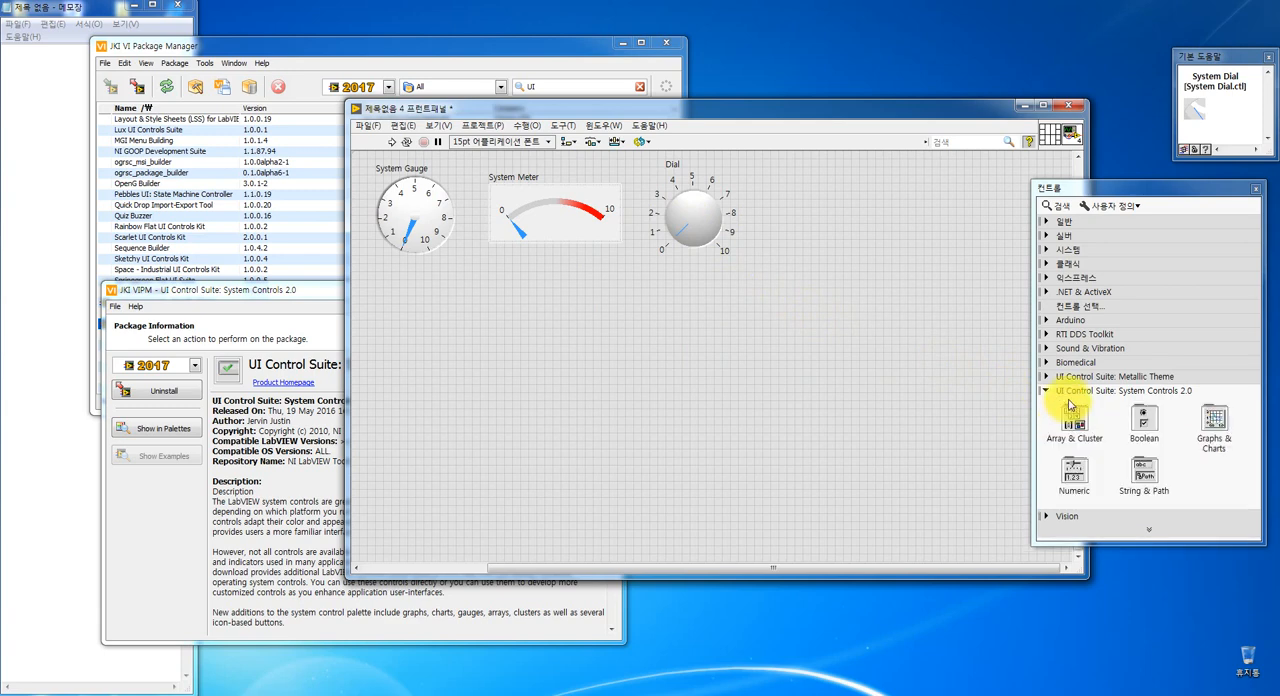
left_click(1145, 428)
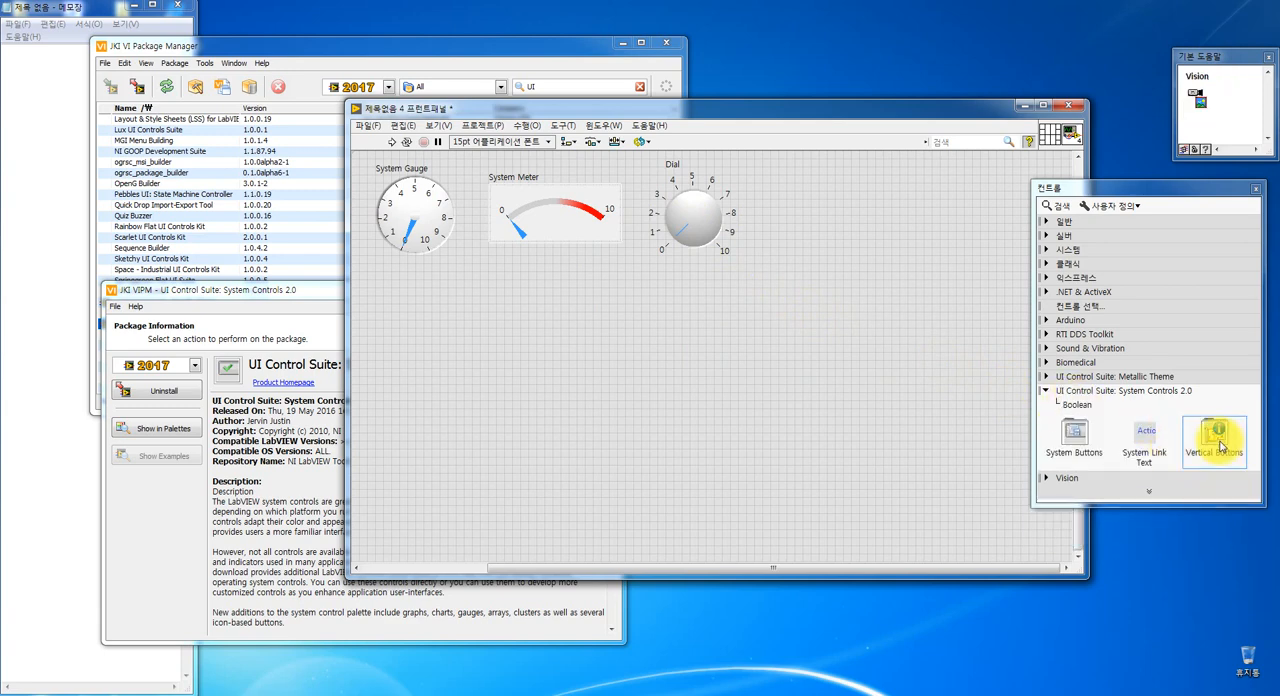
left_click(1216, 433)
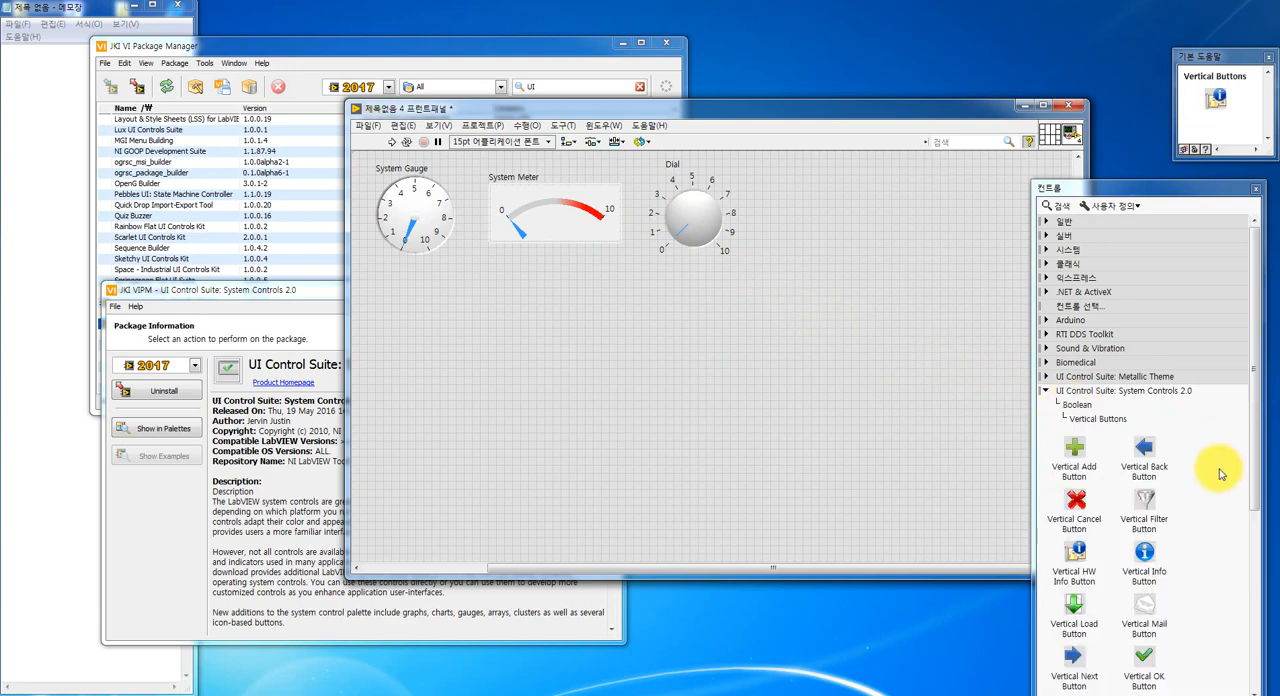
left_click(1138, 565)
left_click(392, 308)
left_click(1073, 603)
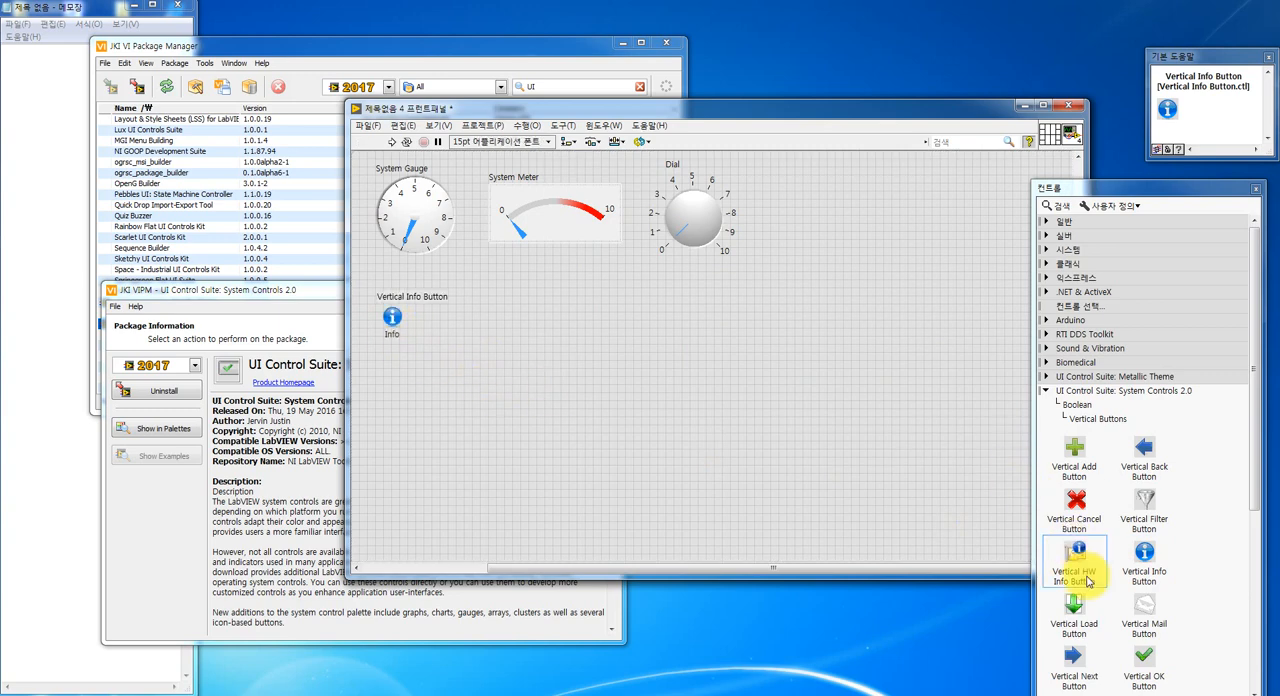
left_click(498, 310)
left_click(573, 361)
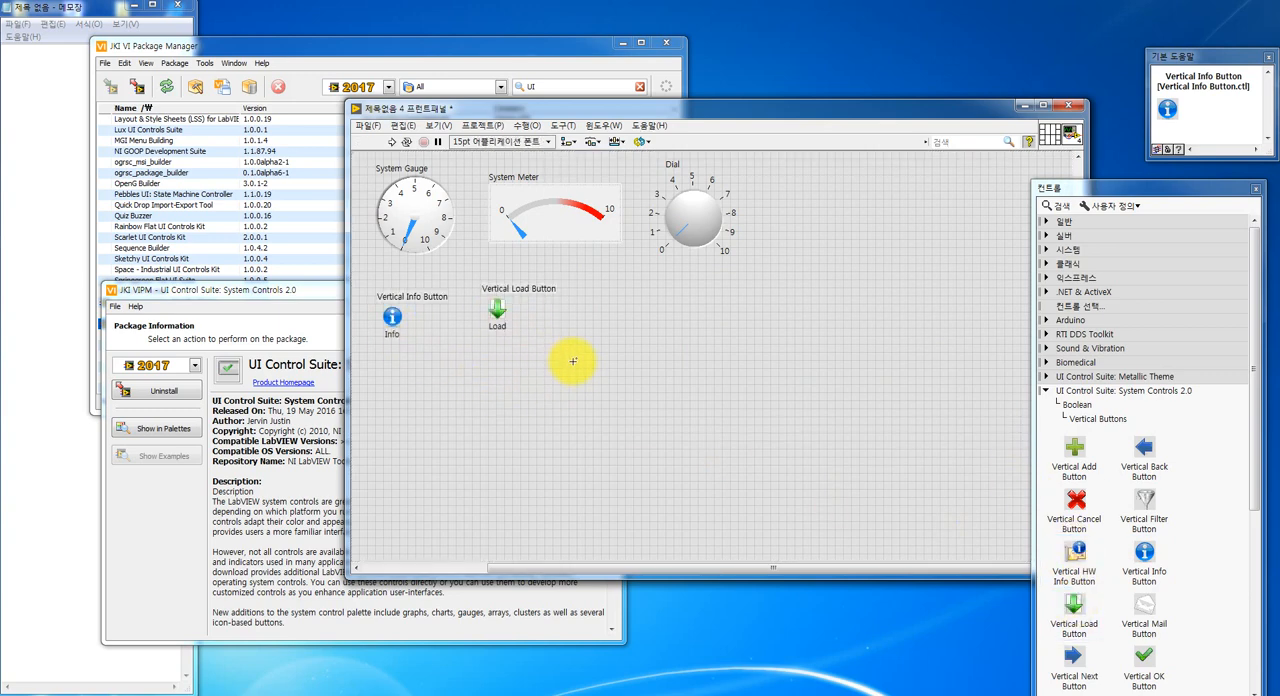
- Add a Vertical Add Button and a Vertical Filter Button in the same row beside the load button
left_click(1074, 447)
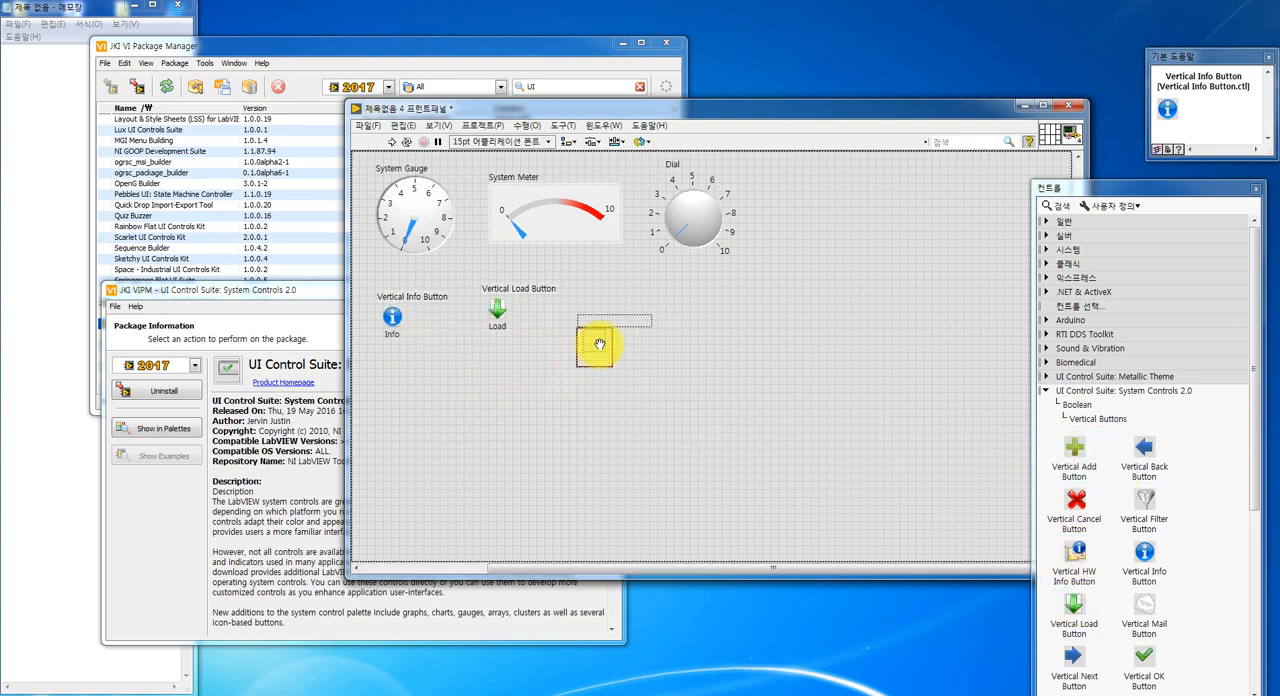
left_click(614, 320)
left_click(690, 372)
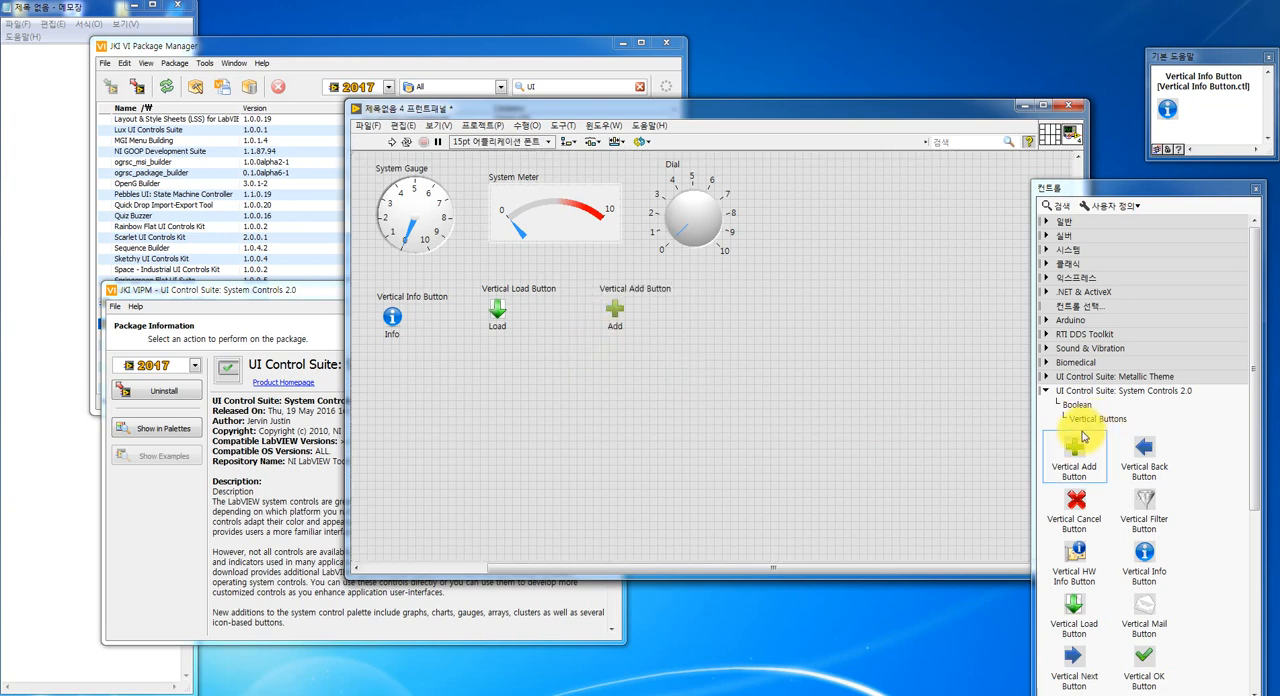
left_click(1140, 510)
left_click(739, 320)
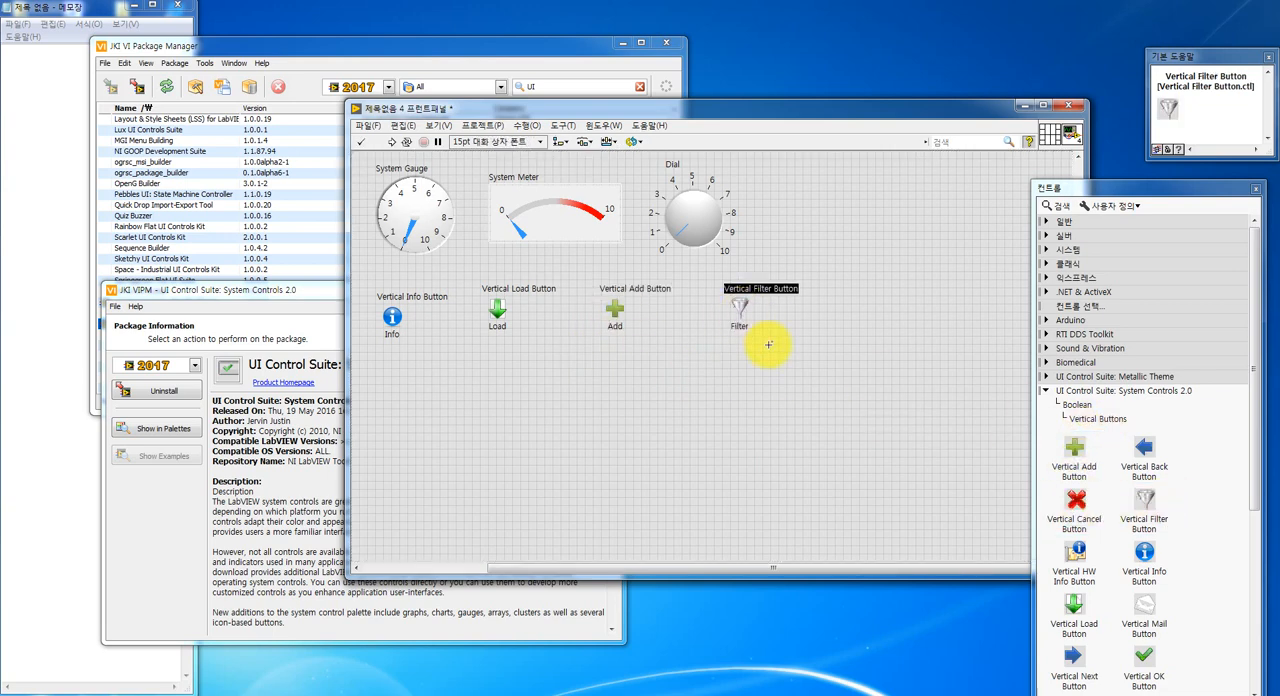
left_click(766, 341)
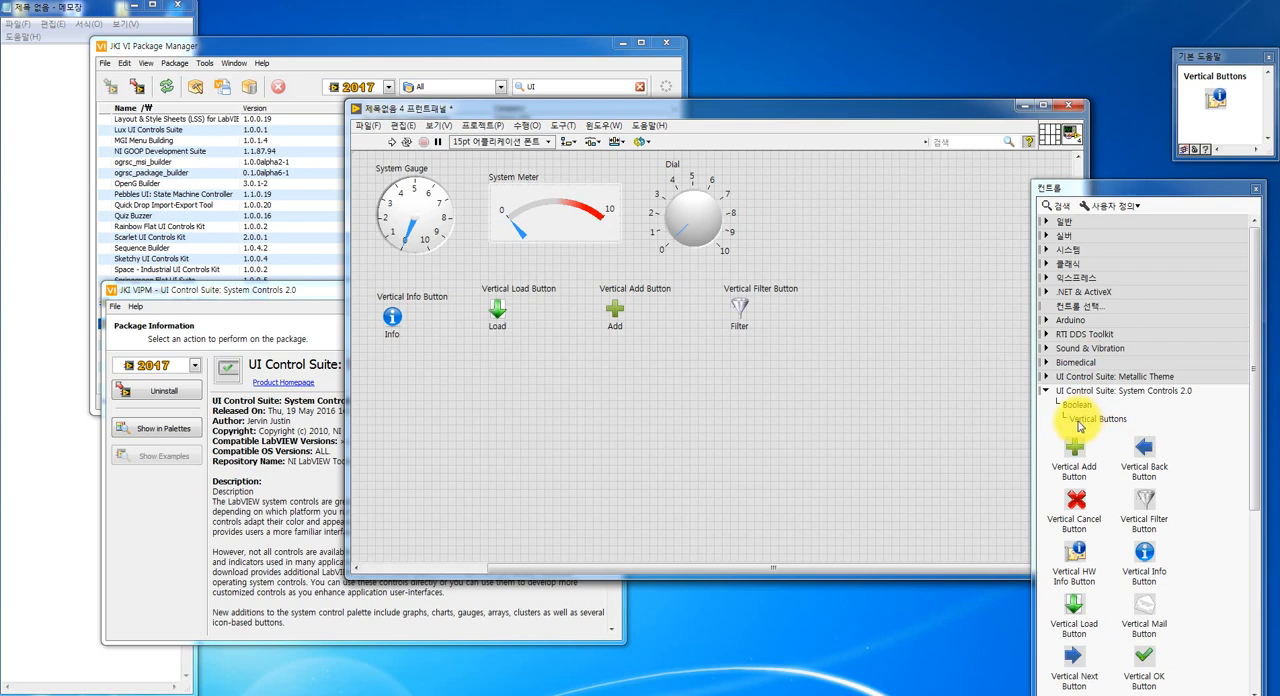
- Make the front panel window taller and place a System Waveform Chart and a System Waveform Graph side by side below the vertical buttons
left_click(1079, 422)
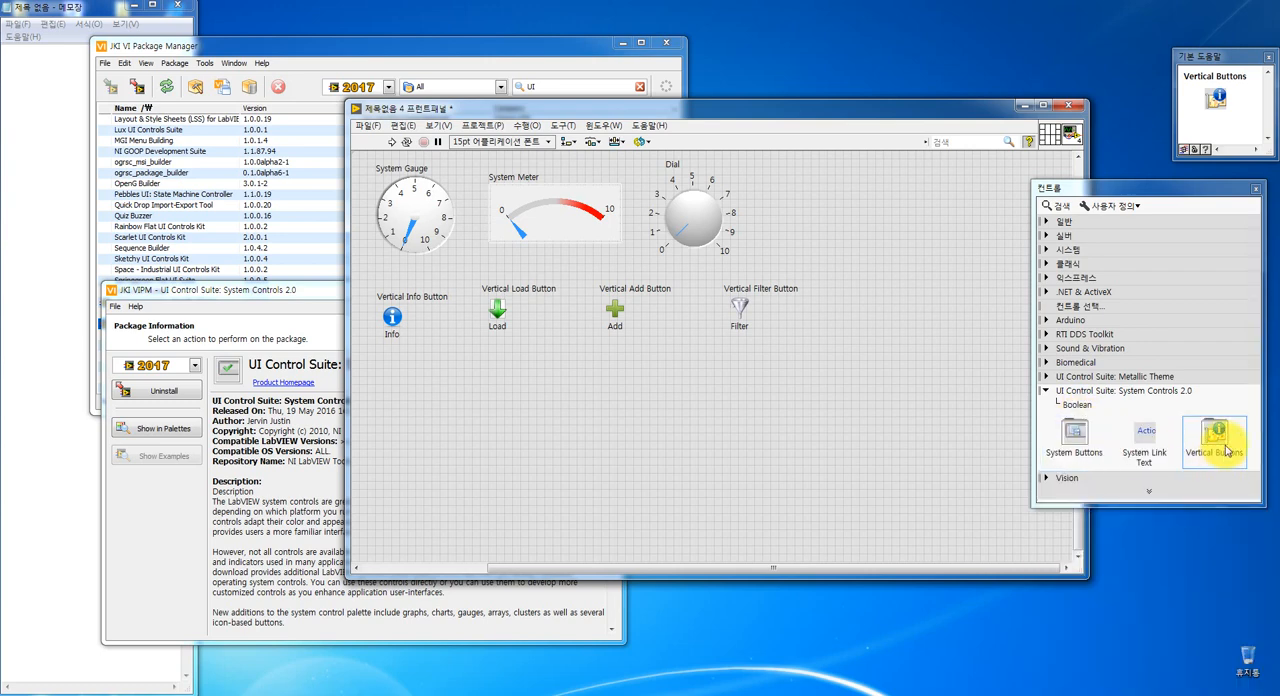
left_click(1071, 406)
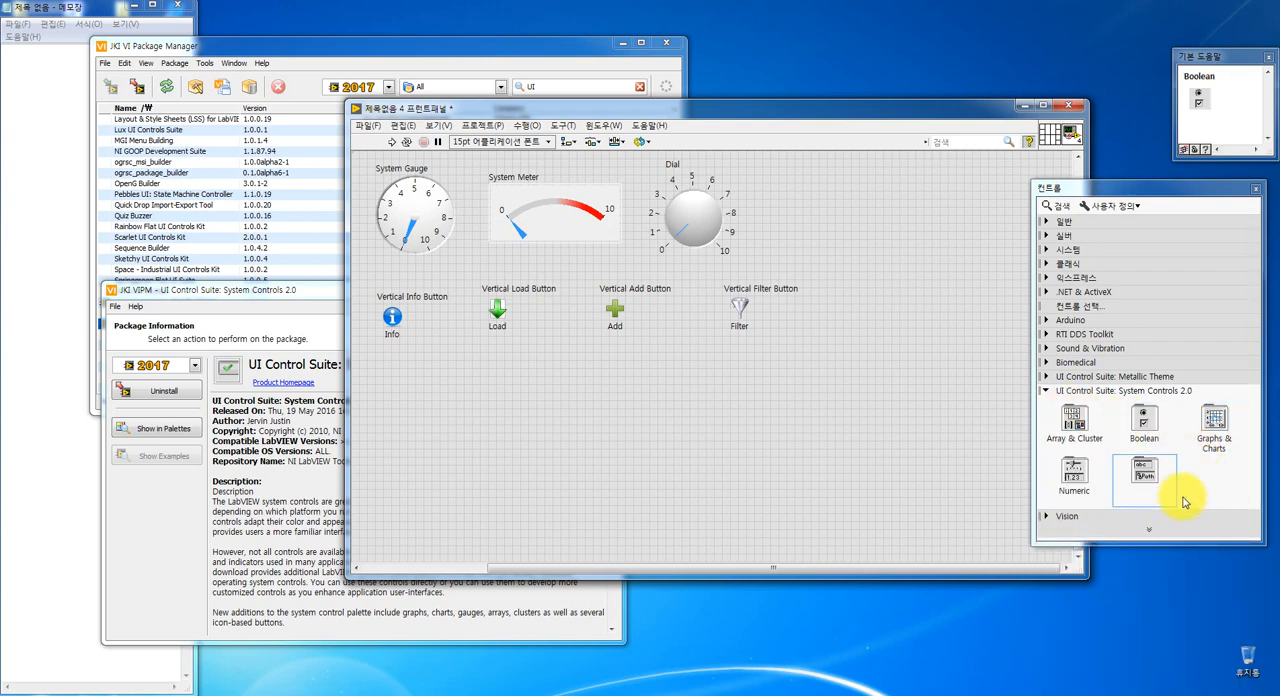
left_click(1210, 422)
left_click_drag(810, 579, 826, 666)
left_click_drag(641, 115, 492, 79)
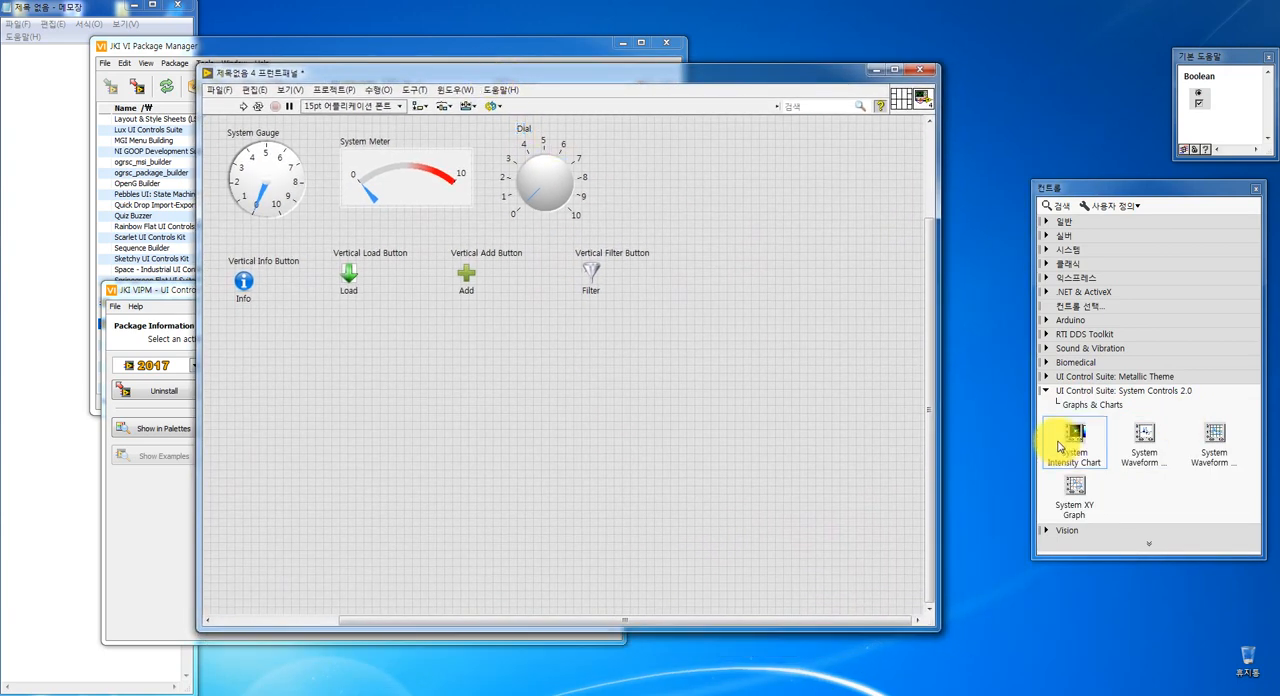
left_click_drag(1143, 465, 338, 426)
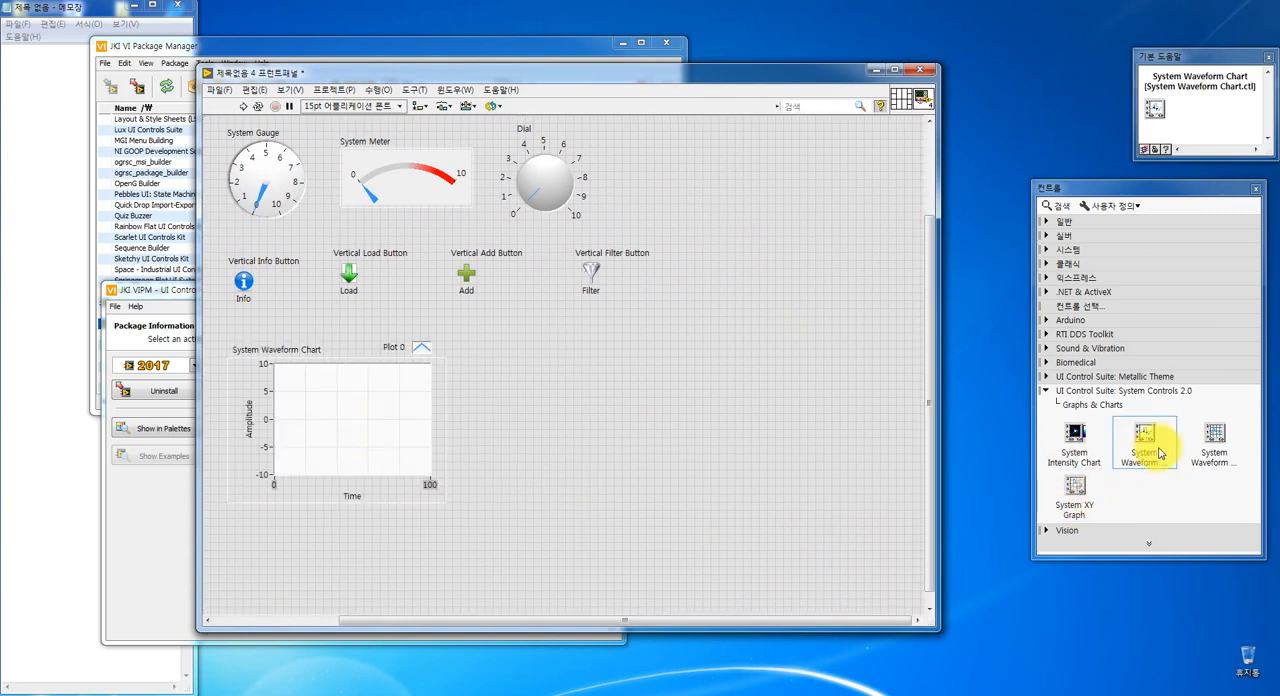
left_click_drag(1151, 456, 578, 436)
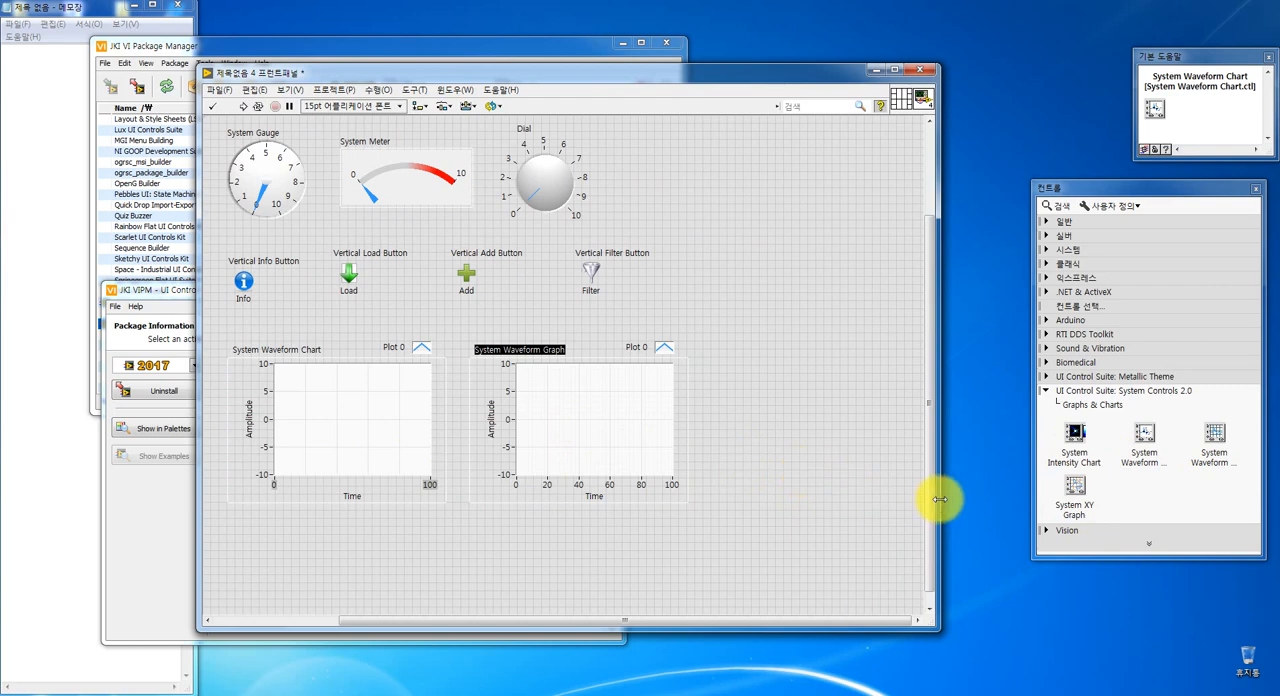
- Widen and reposition the front panel window to gain free space beside the dial and graphs
left_click_drag(939, 500, 1022, 505)
left_click_drag(440, 71, 281, 69)
left_click_drag(875, 228, 978, 250)
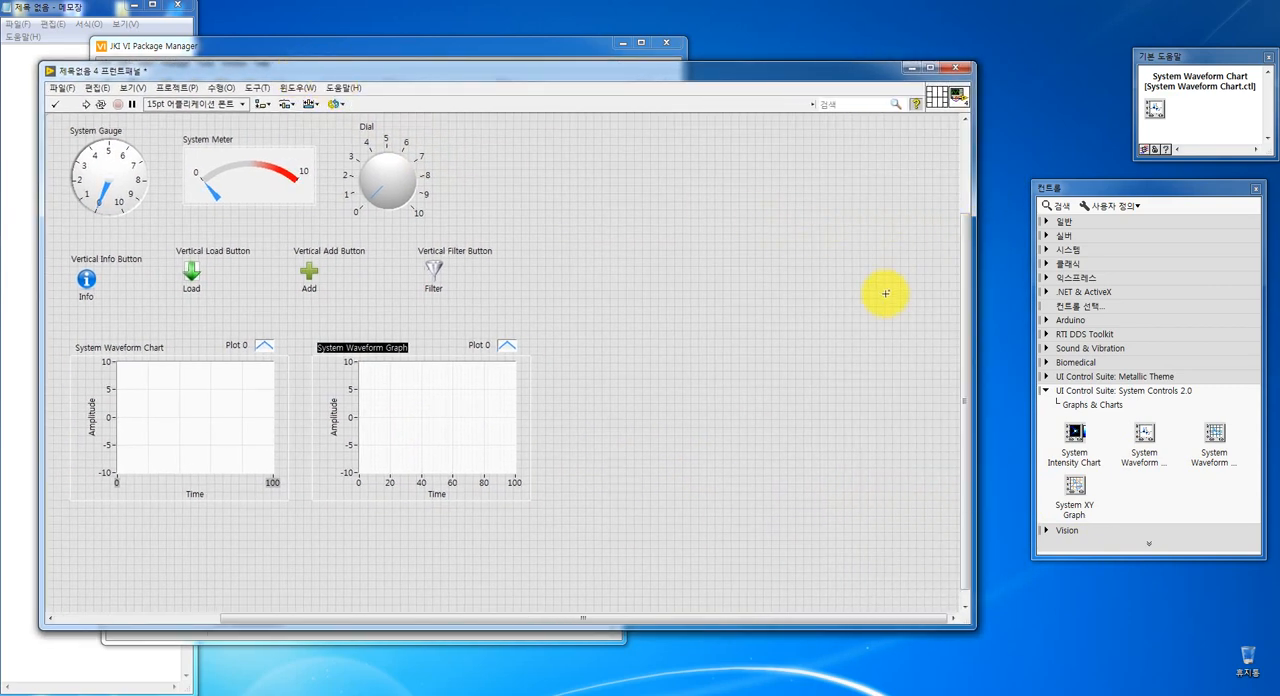
- Place a System String (Transparent) control beside the dial from the suite's String & Path group
left_click(1083, 408)
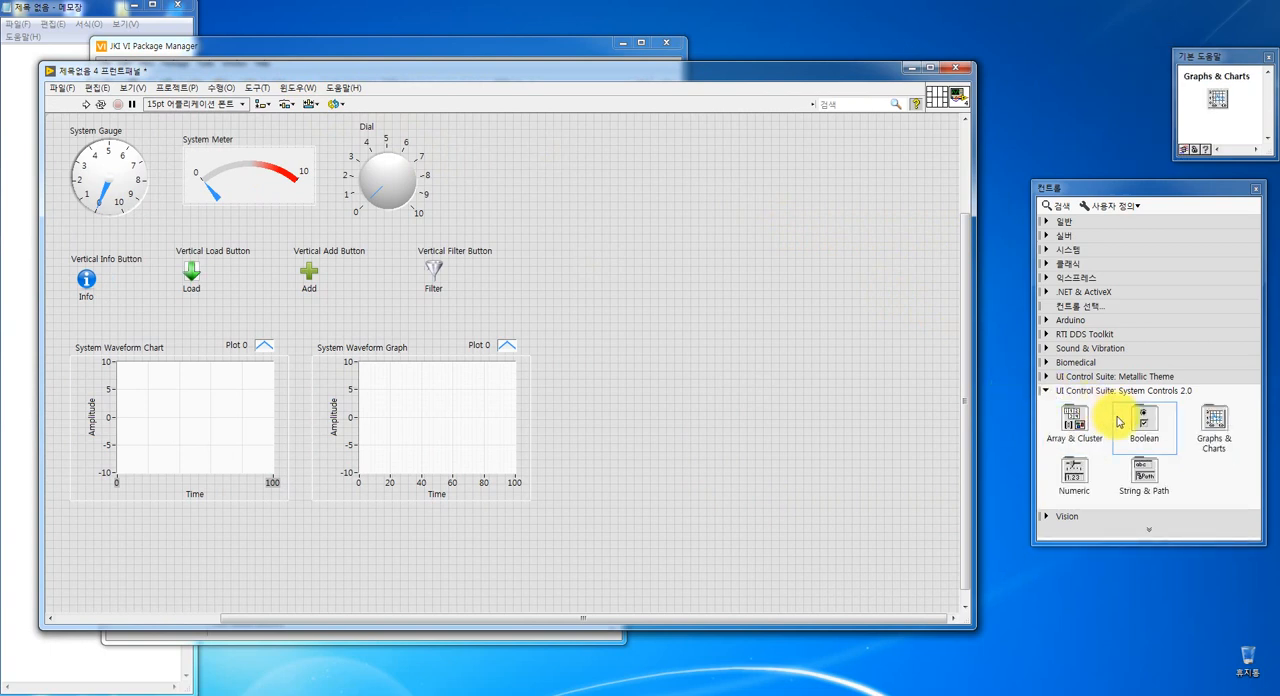
left_click(1140, 468)
left_click_drag(1095, 453, 600, 226)
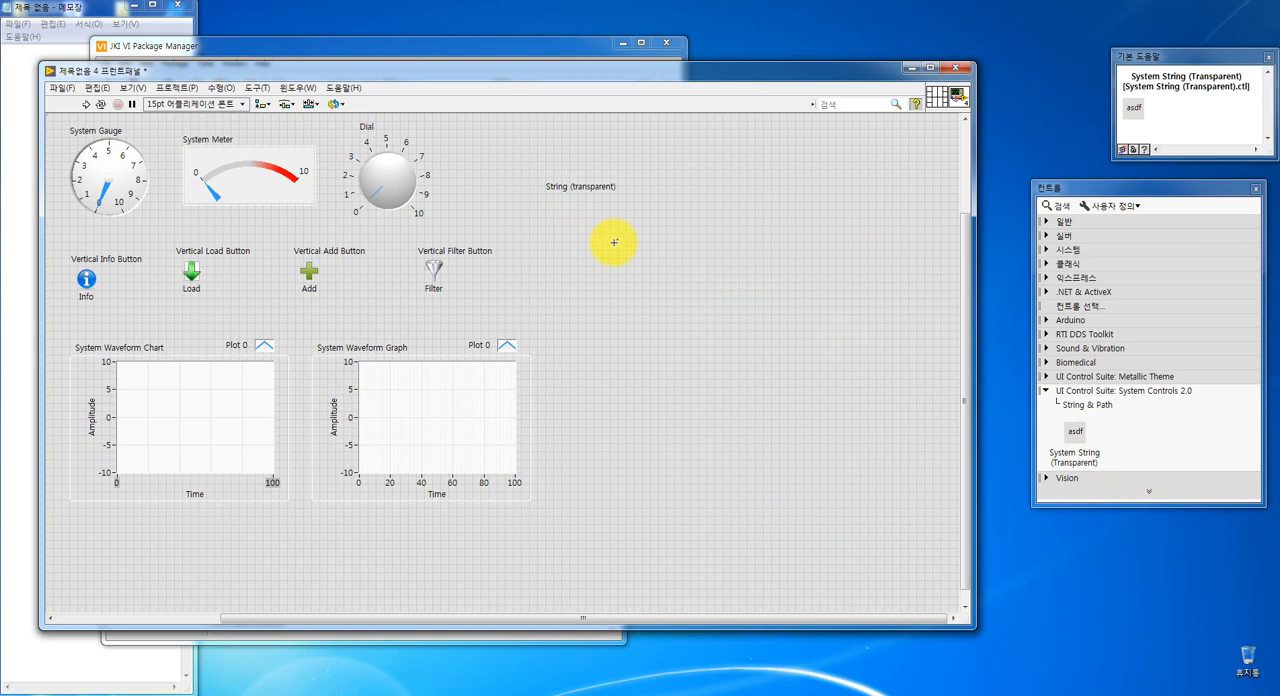